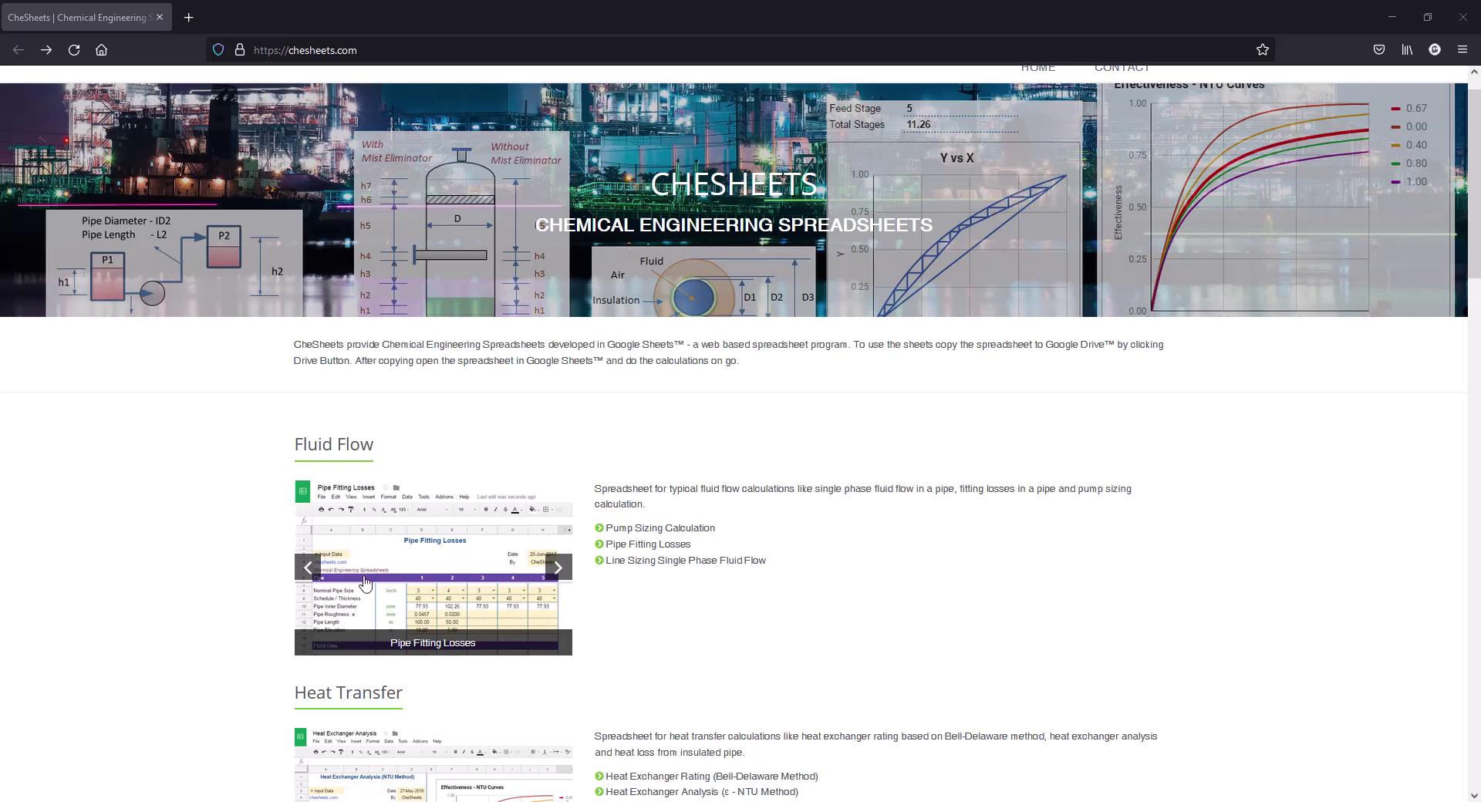
- Scroll to the top of the CheSheets home page and highlight the site name in the address bar
scroll(541, 413, "up", 1)
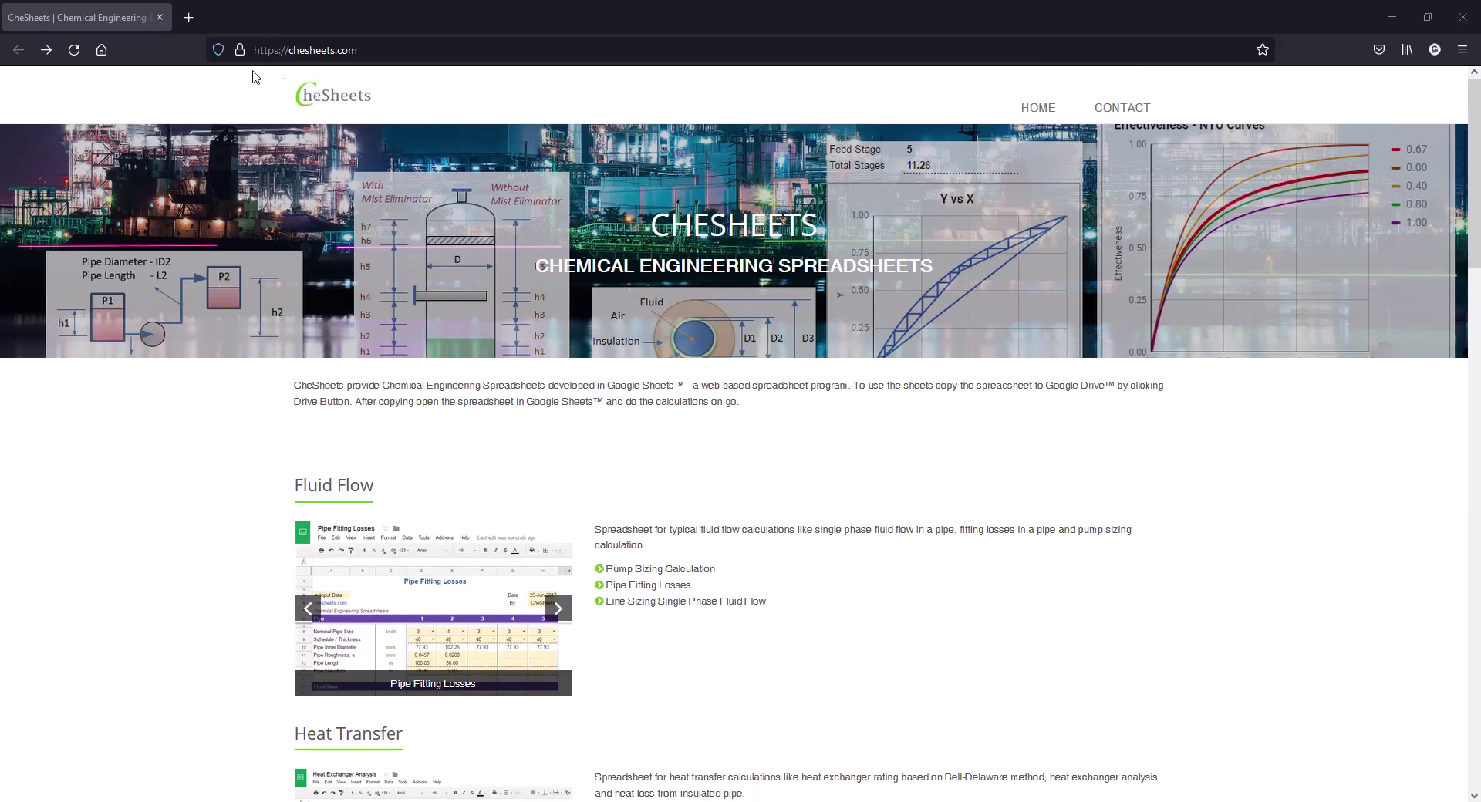
left_click(319, 50)
left_click(319, 50)
mouse_move(306, 50)
left_mouse_down()
mouse_move(348, 57)
mouse_move(333, 50)
left_mouse_up()
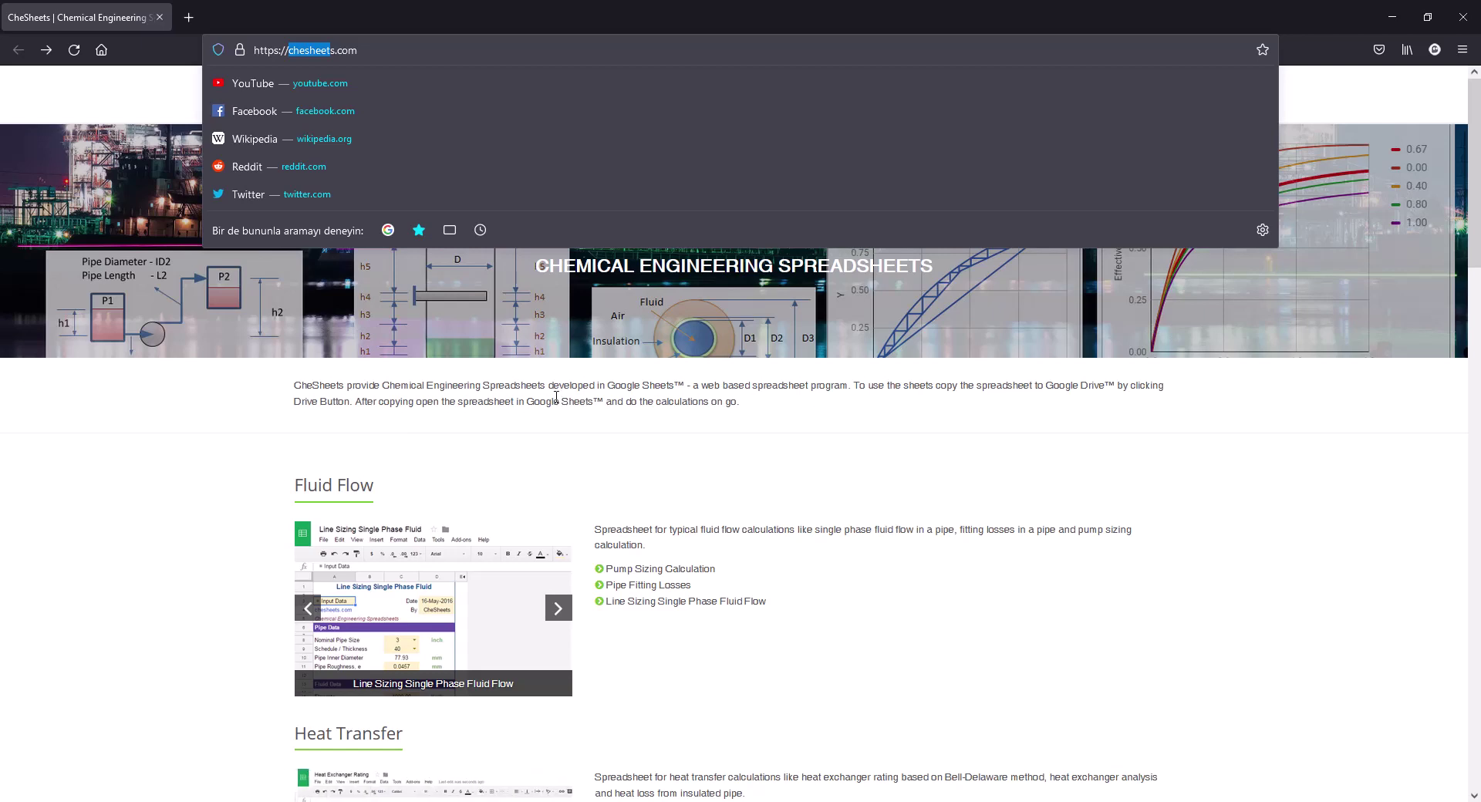
left_click(486, 420)
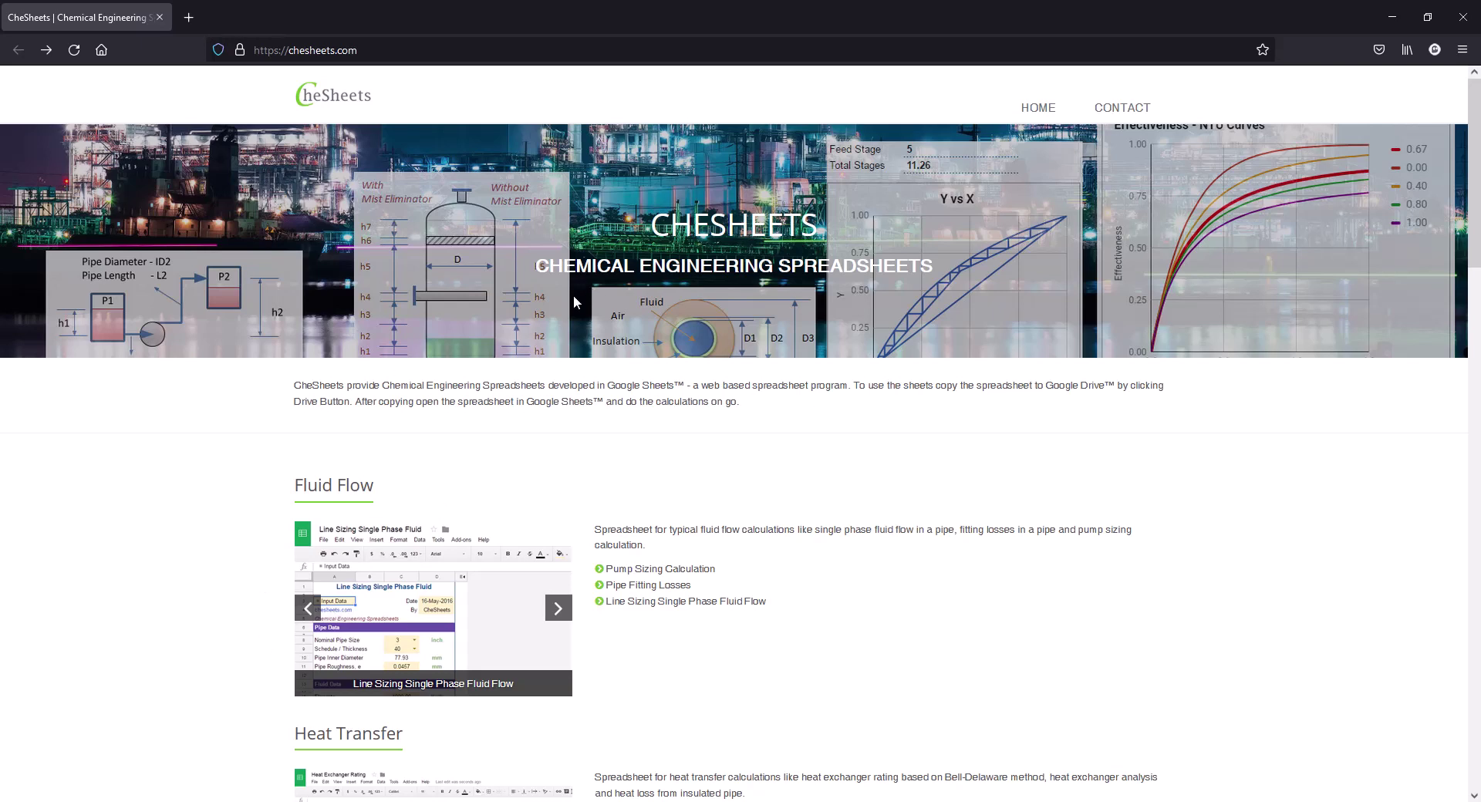
- Browse the CheSheets home page sections, then return to the top
right_click(423, 613)
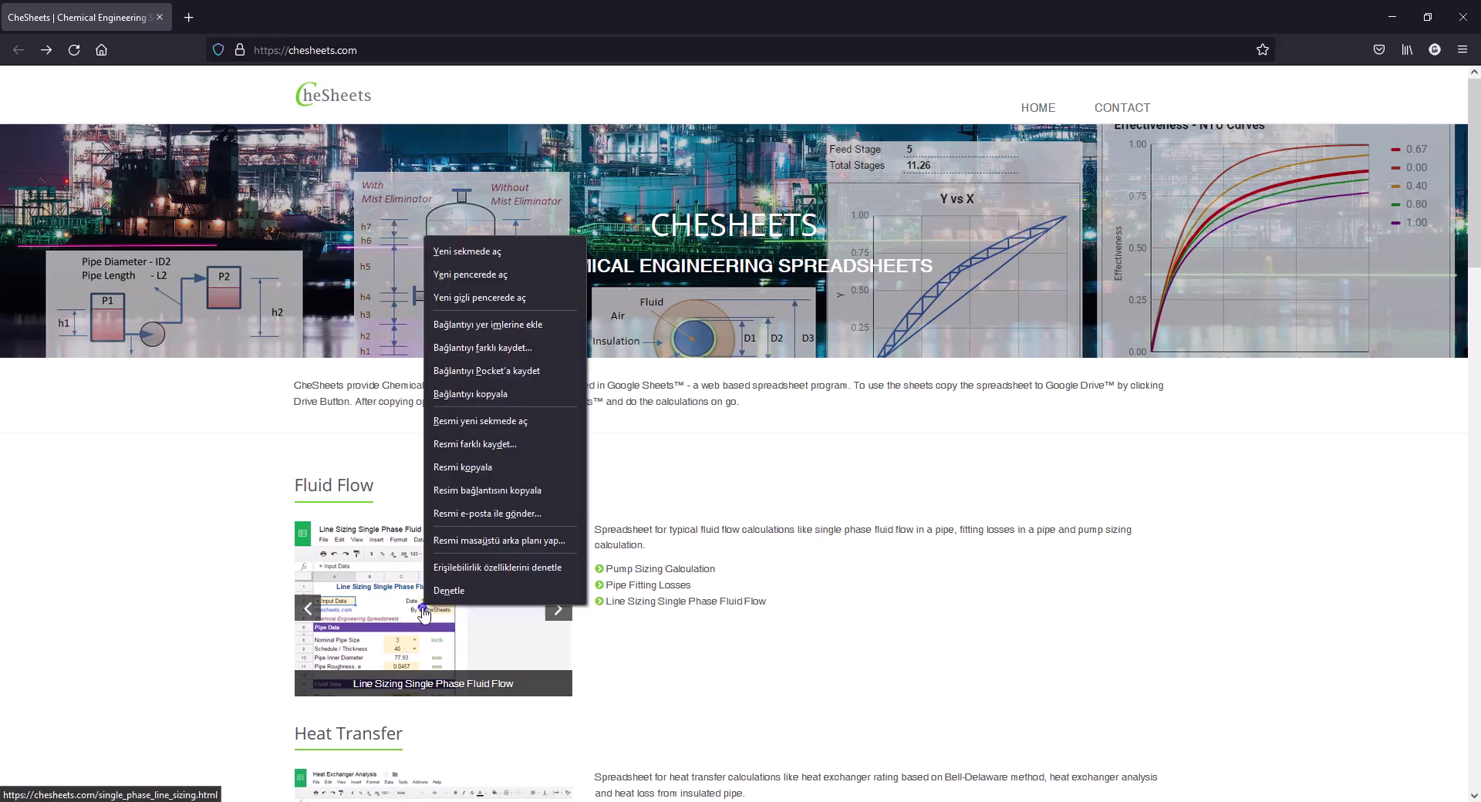
left_click(245, 520)
scroll(238, 486, "down", 8)
scroll(240, 482, "up", 4)
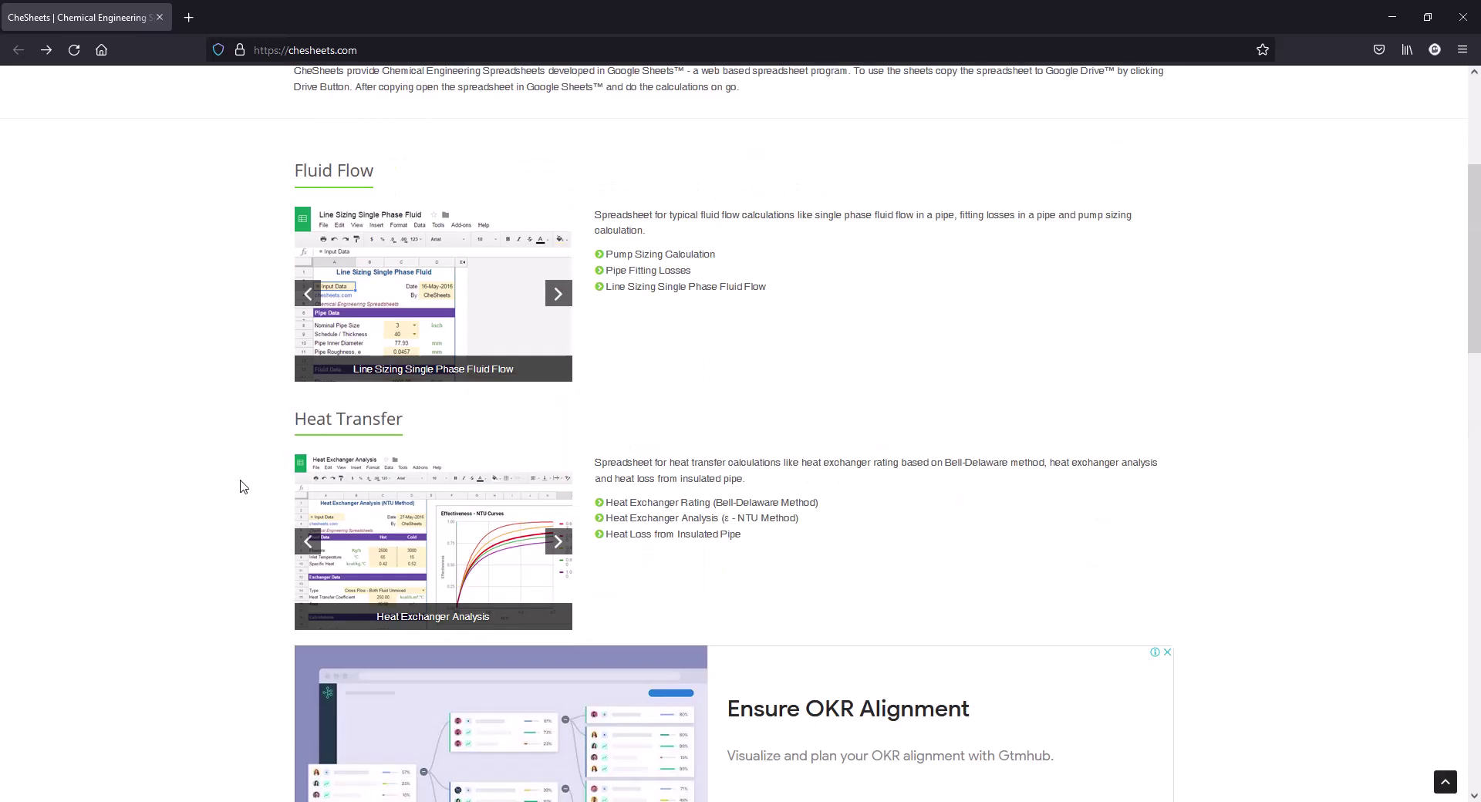
scroll(242, 486, "up", 4)
scroll(349, 334, "down", 3)
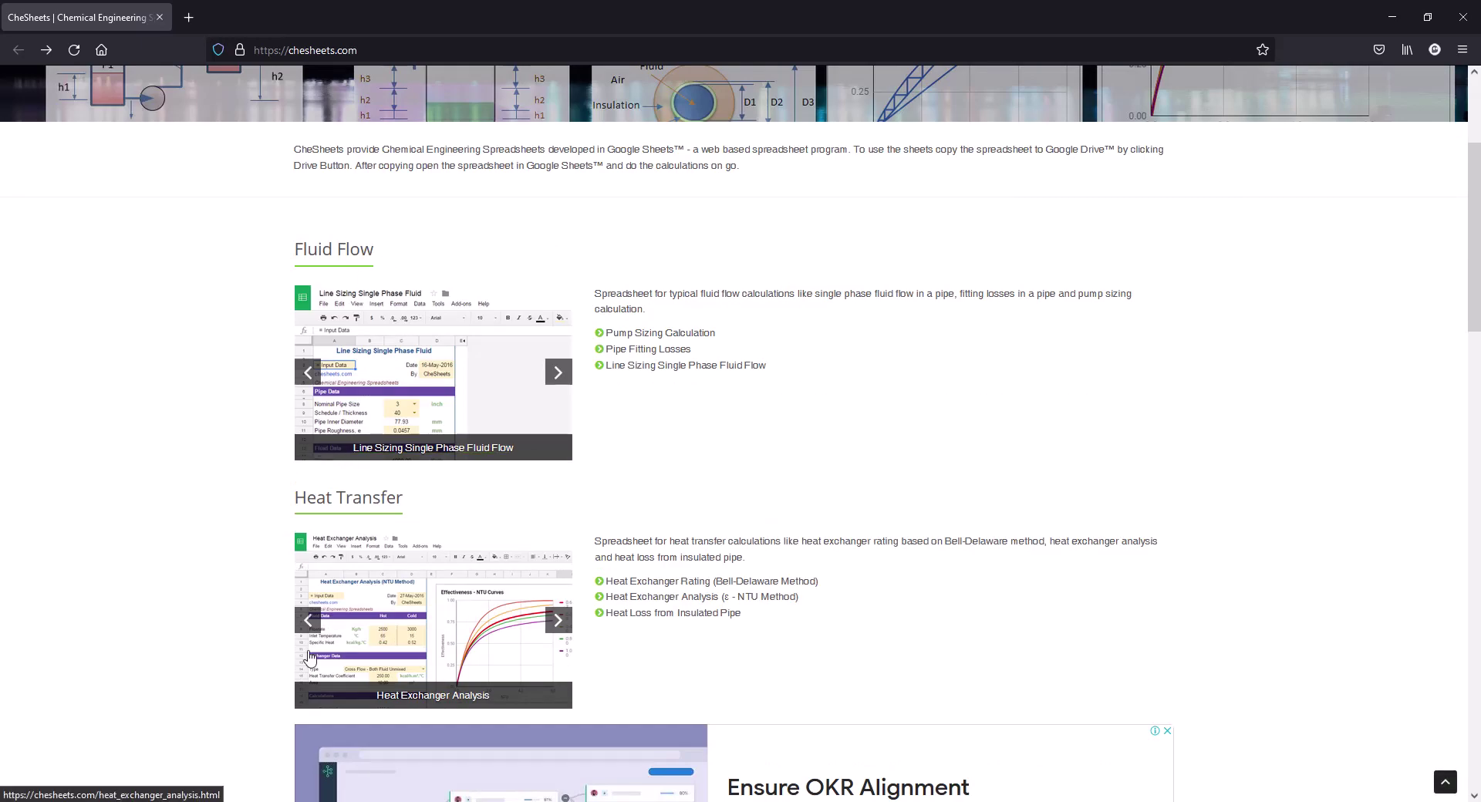
scroll(310, 657, "down", 3)
scroll(317, 549, "down", 3)
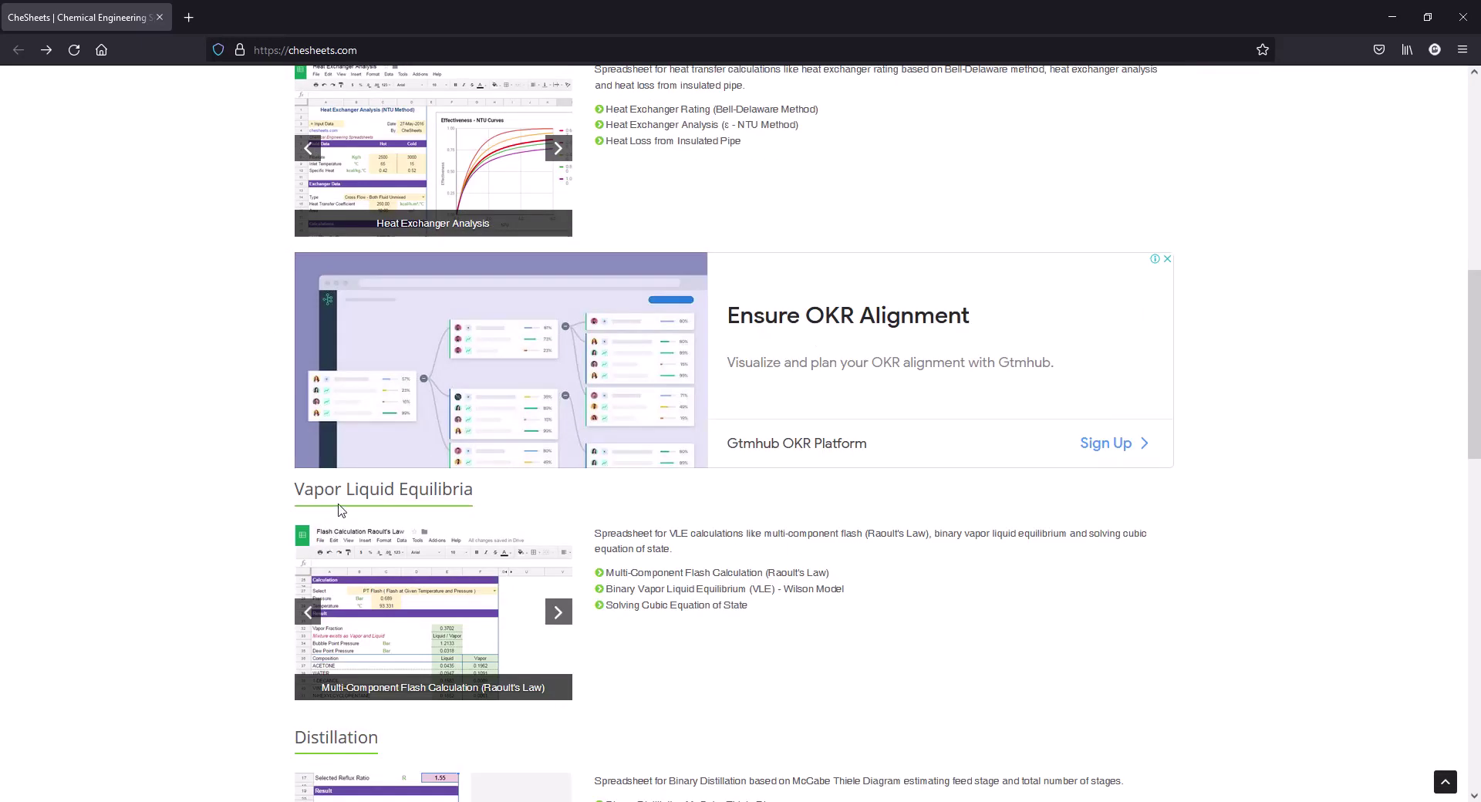
scroll(340, 509, "down", 3)
scroll(417, 485, "down", 3)
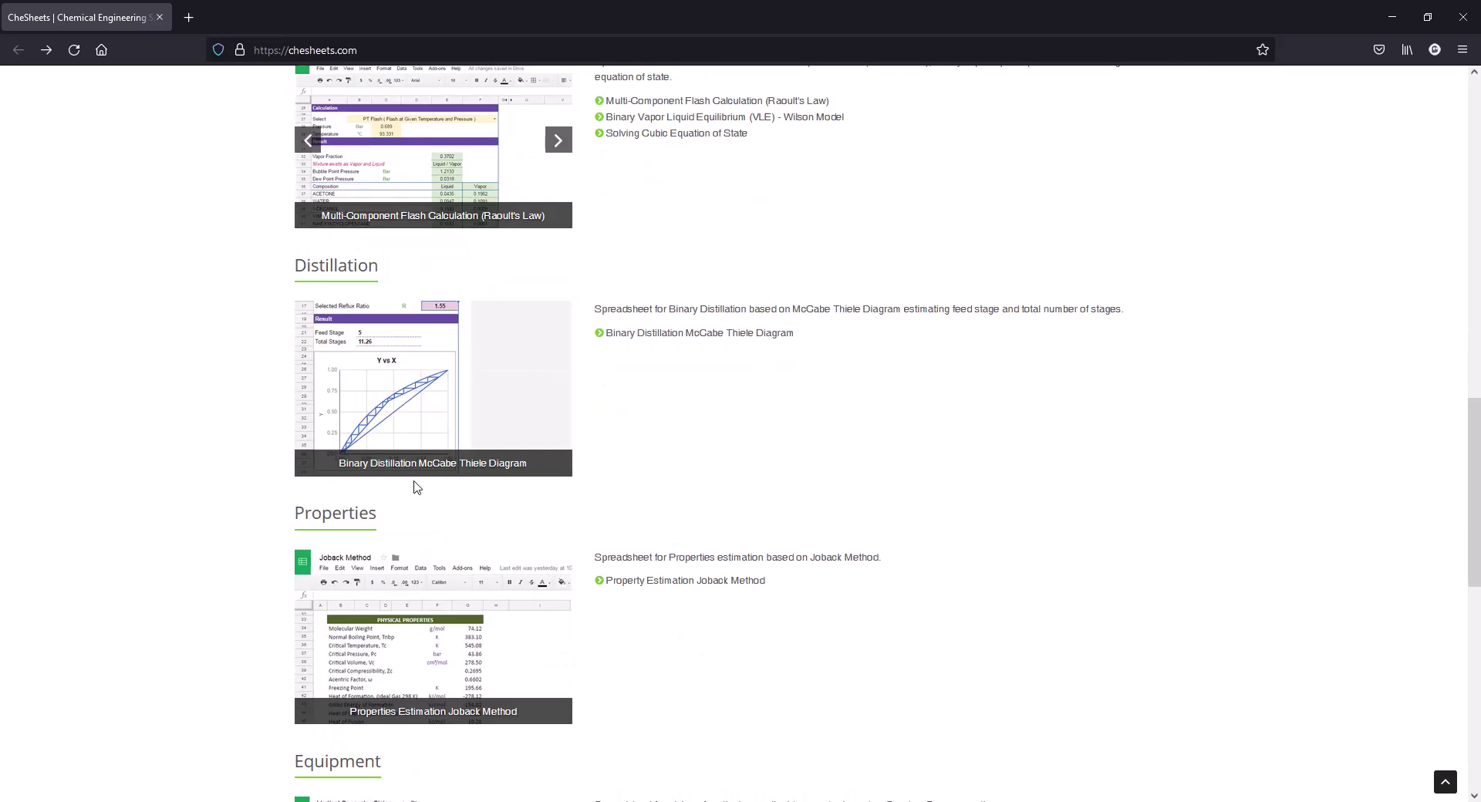
scroll(345, 513, "down", 4)
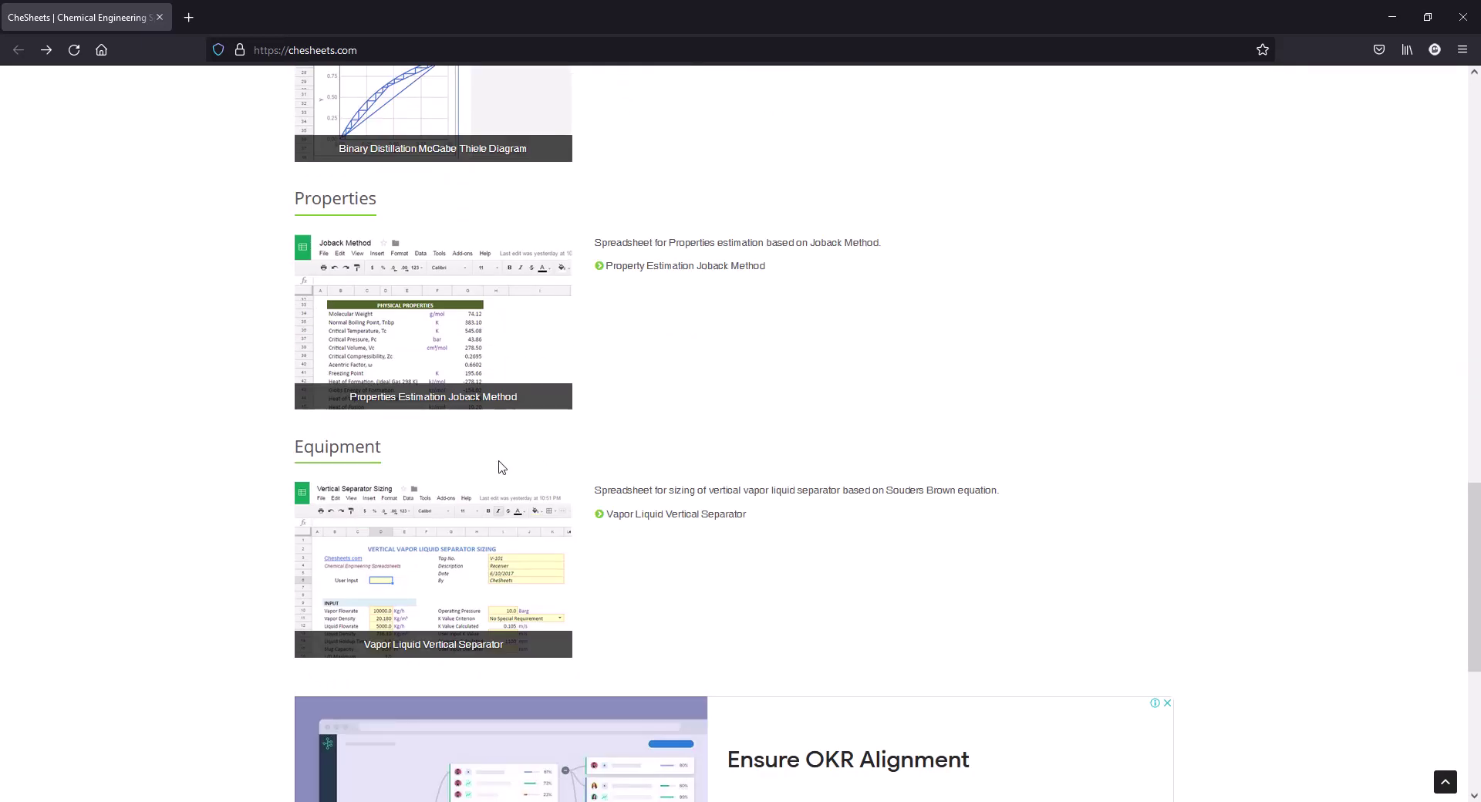
scroll(501, 467, "down", 5)
key("Home")
scroll(373, 595, "down", 2)
scroll(385, 540, "up", 3)
scroll(432, 493, "down", 2)
- Open the Fluid Flow Line Sizing Single Phase Fluid page in a new tab, leaving one tab
right_click(456, 450)
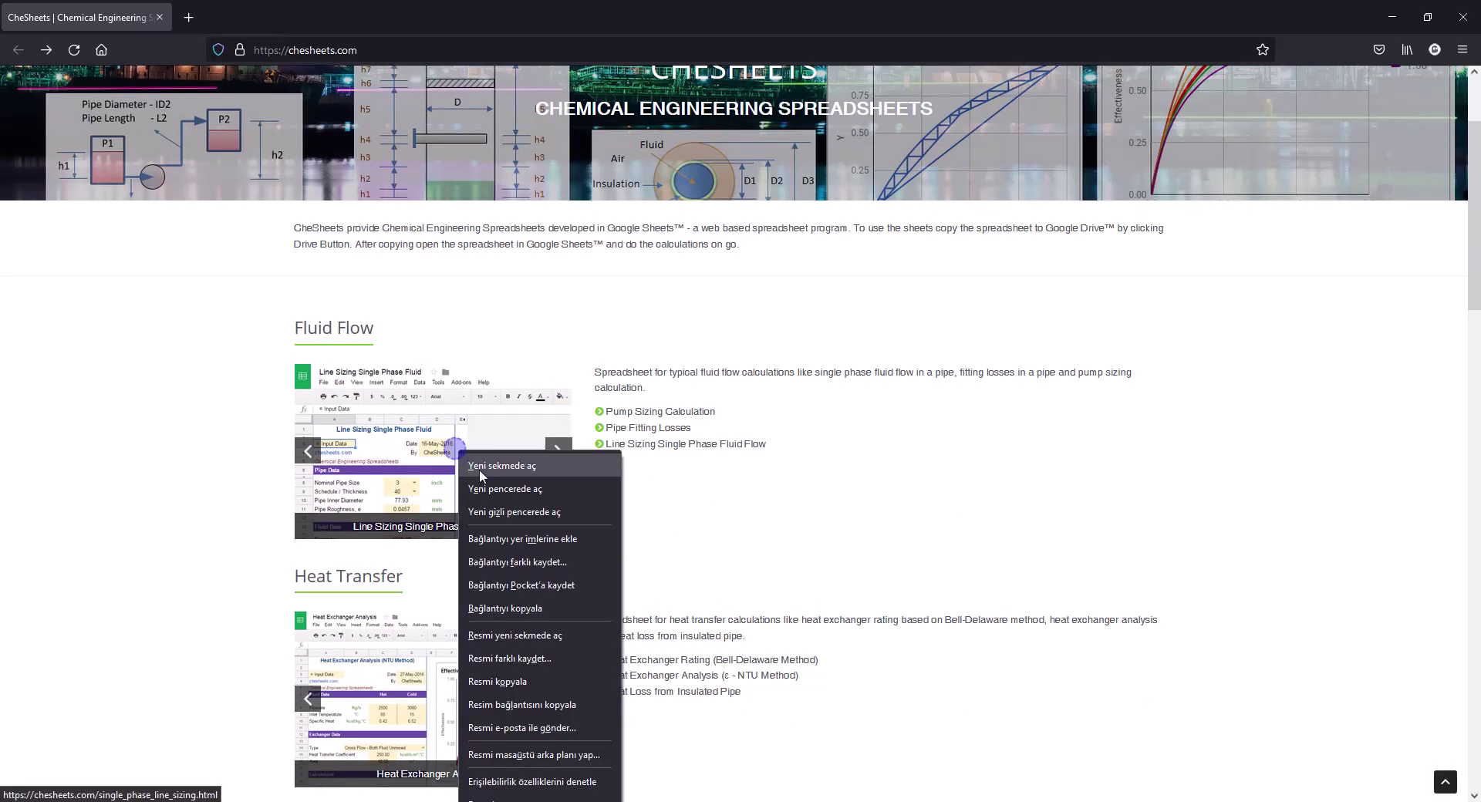
left_click(484, 466)
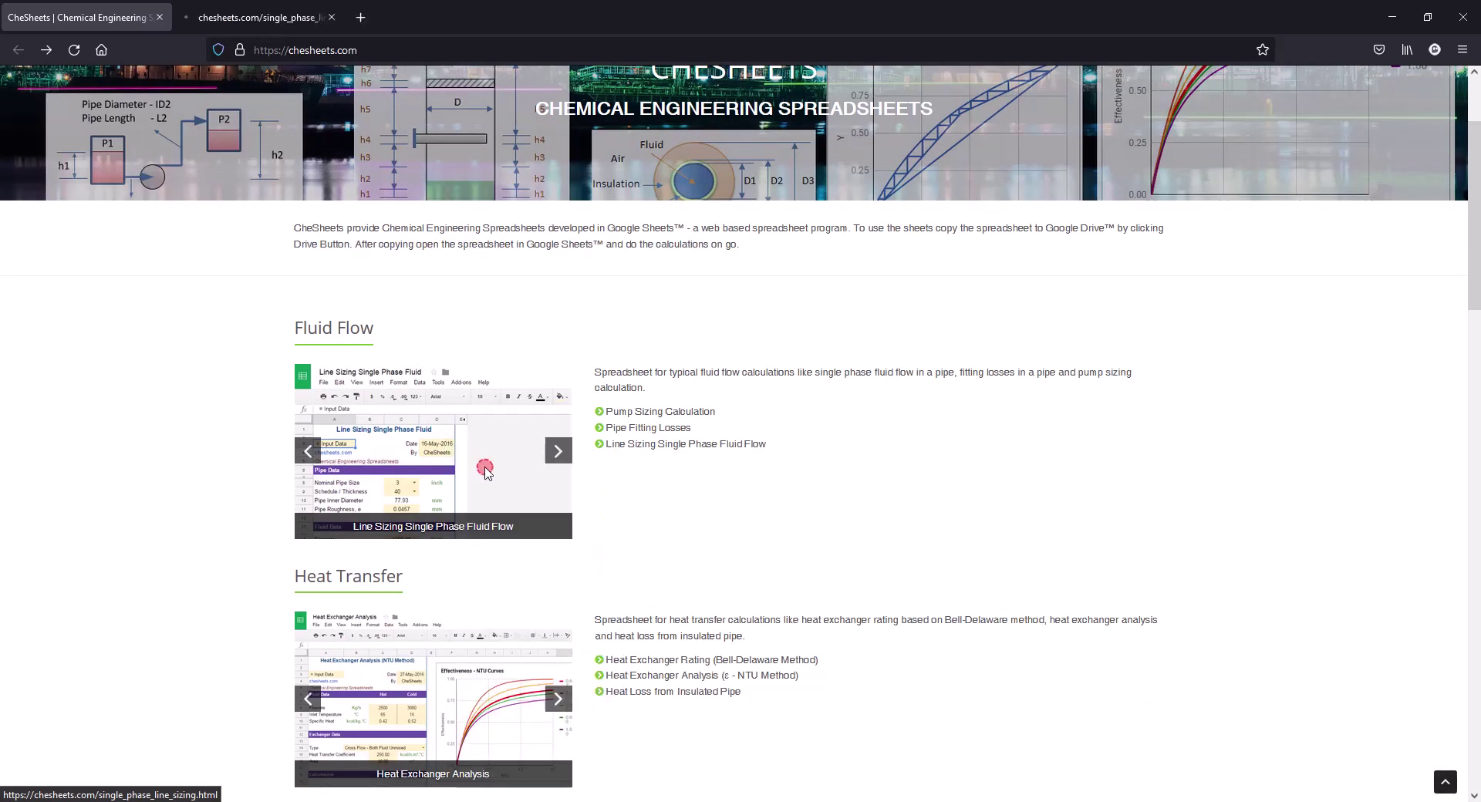
left_click(308, 15)
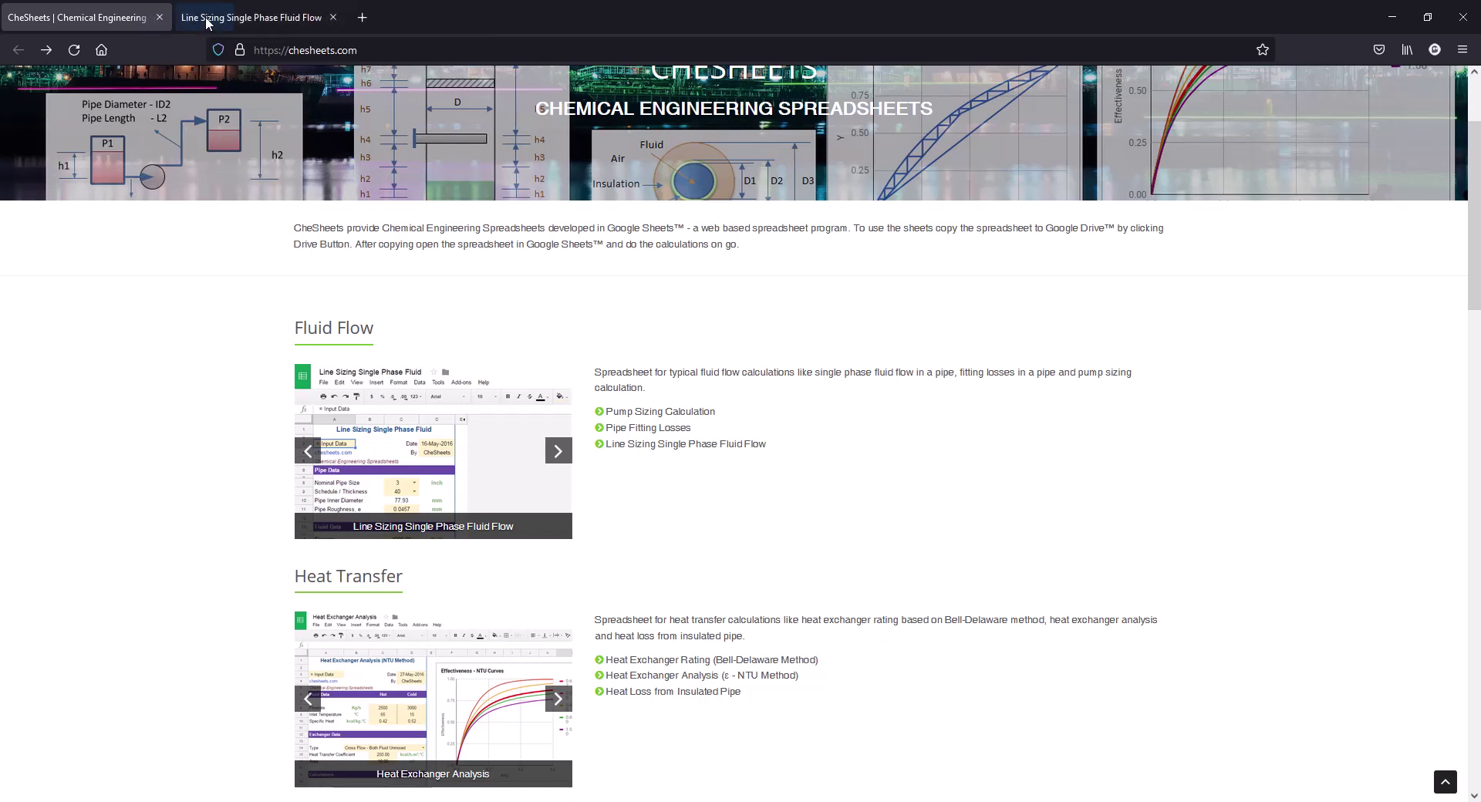
left_click(332, 17)
left_click(402, 379)
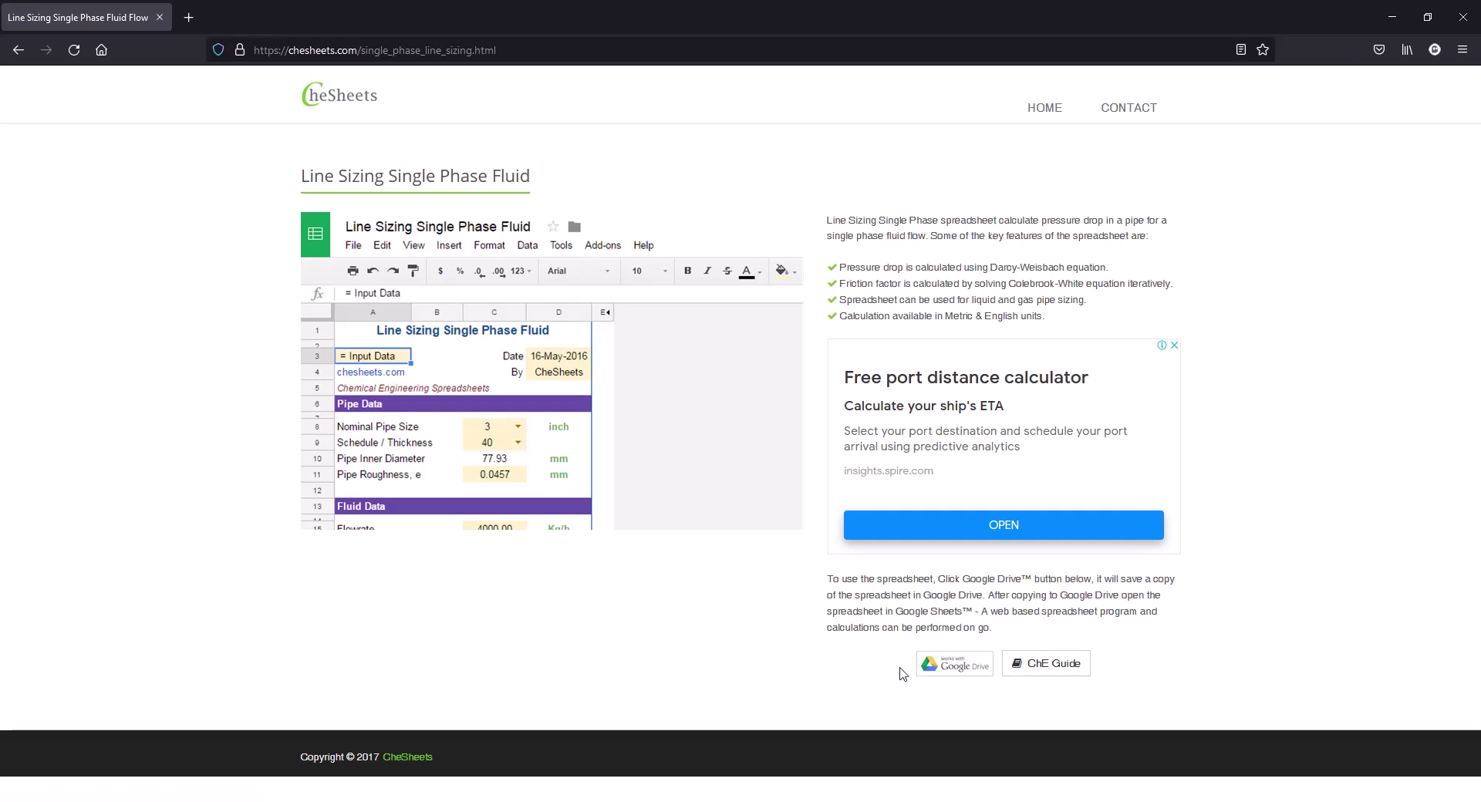
- Sign in with the saved Google account and copy Line Sizing Single Phase Fluid to Drive
left_click(539, 395)
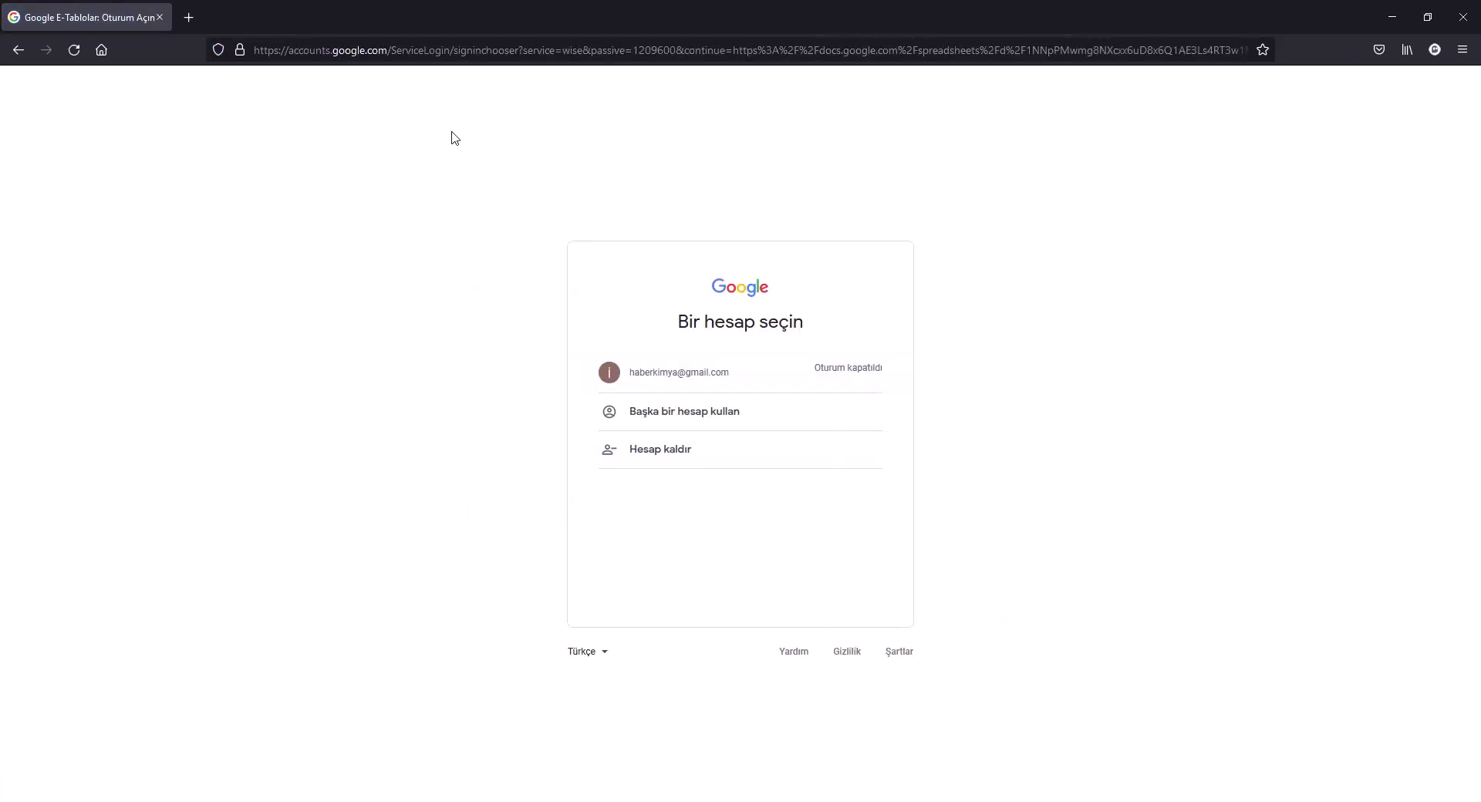
left_click(674, 382)
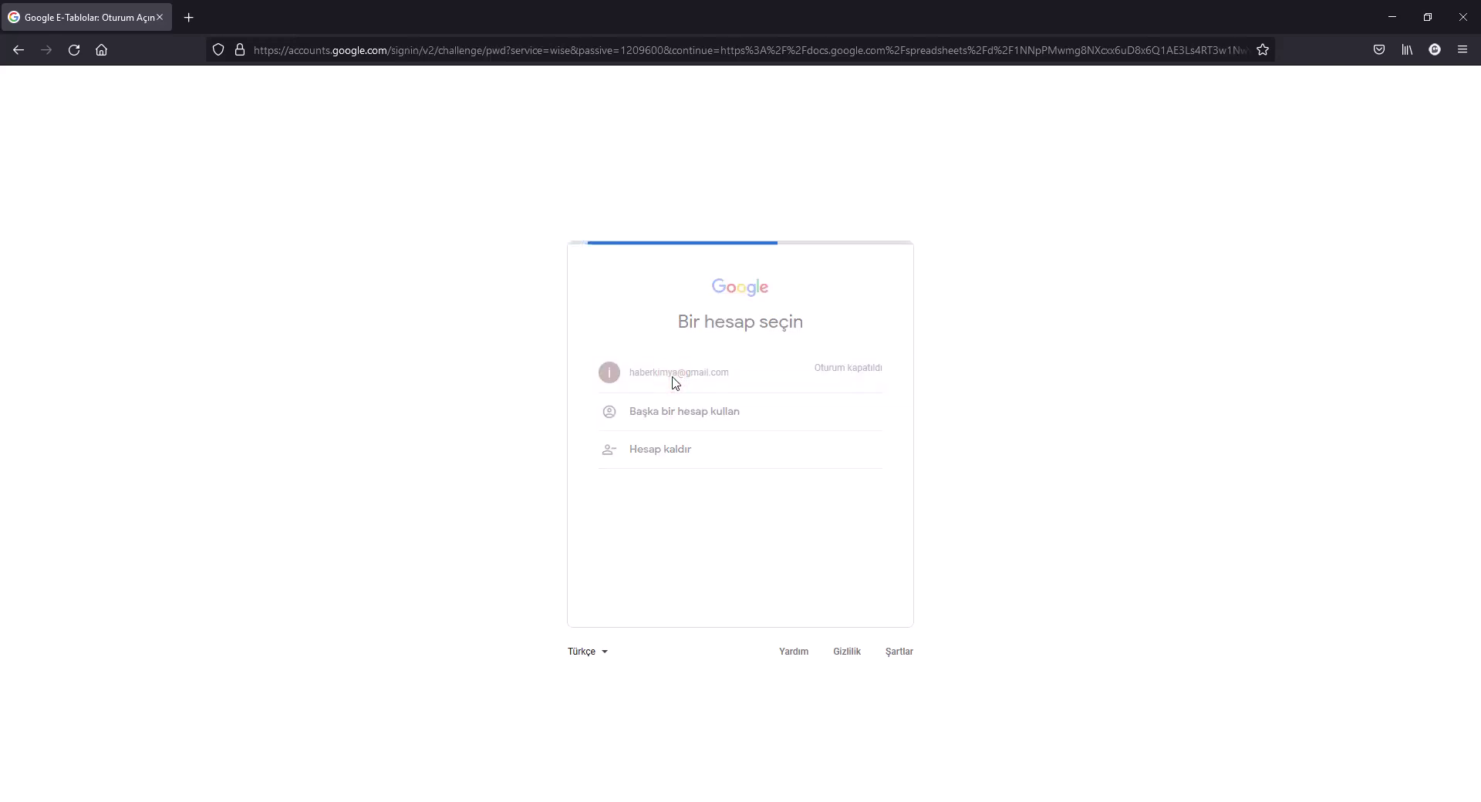
left_click(840, 518)
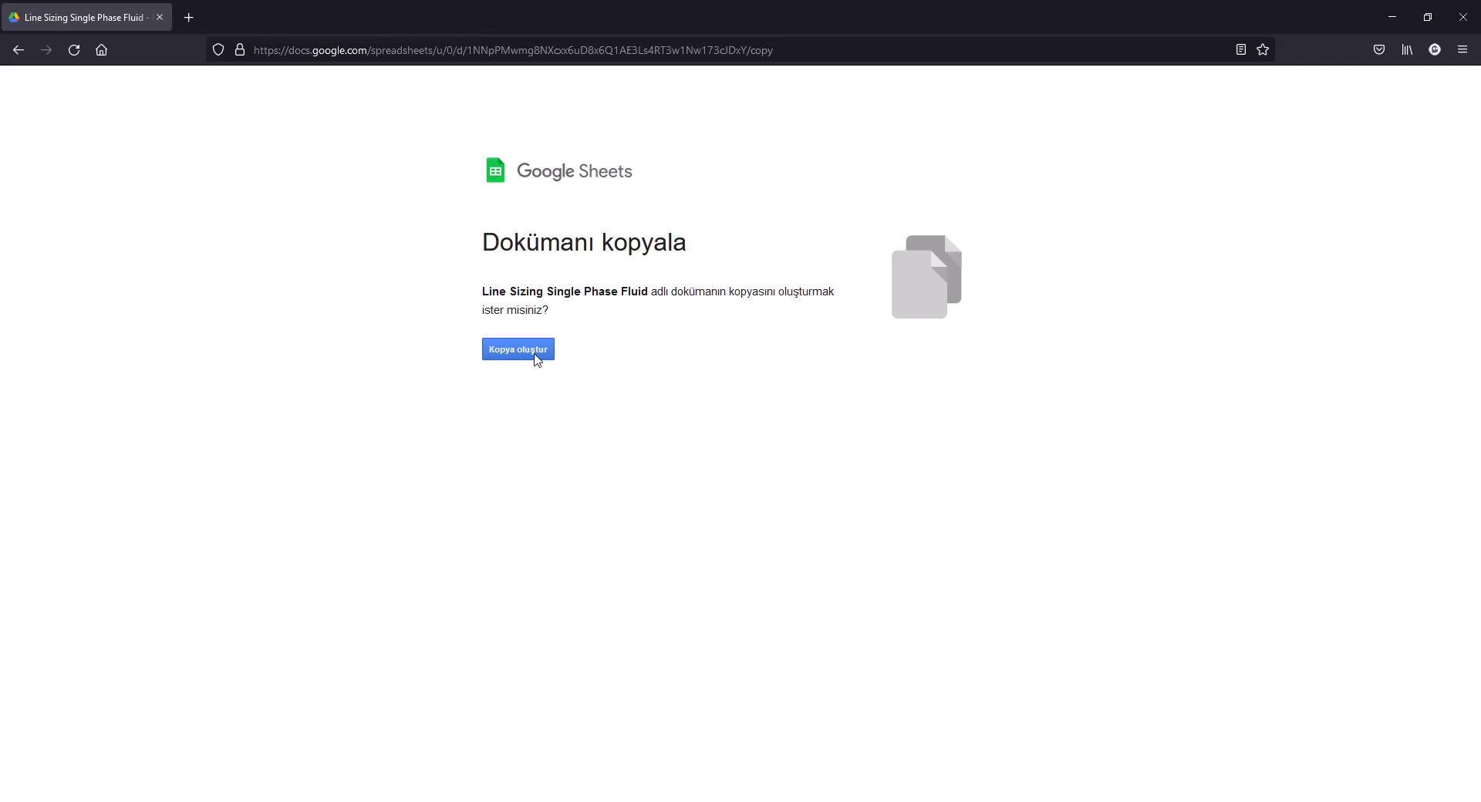
left_click(535, 354)
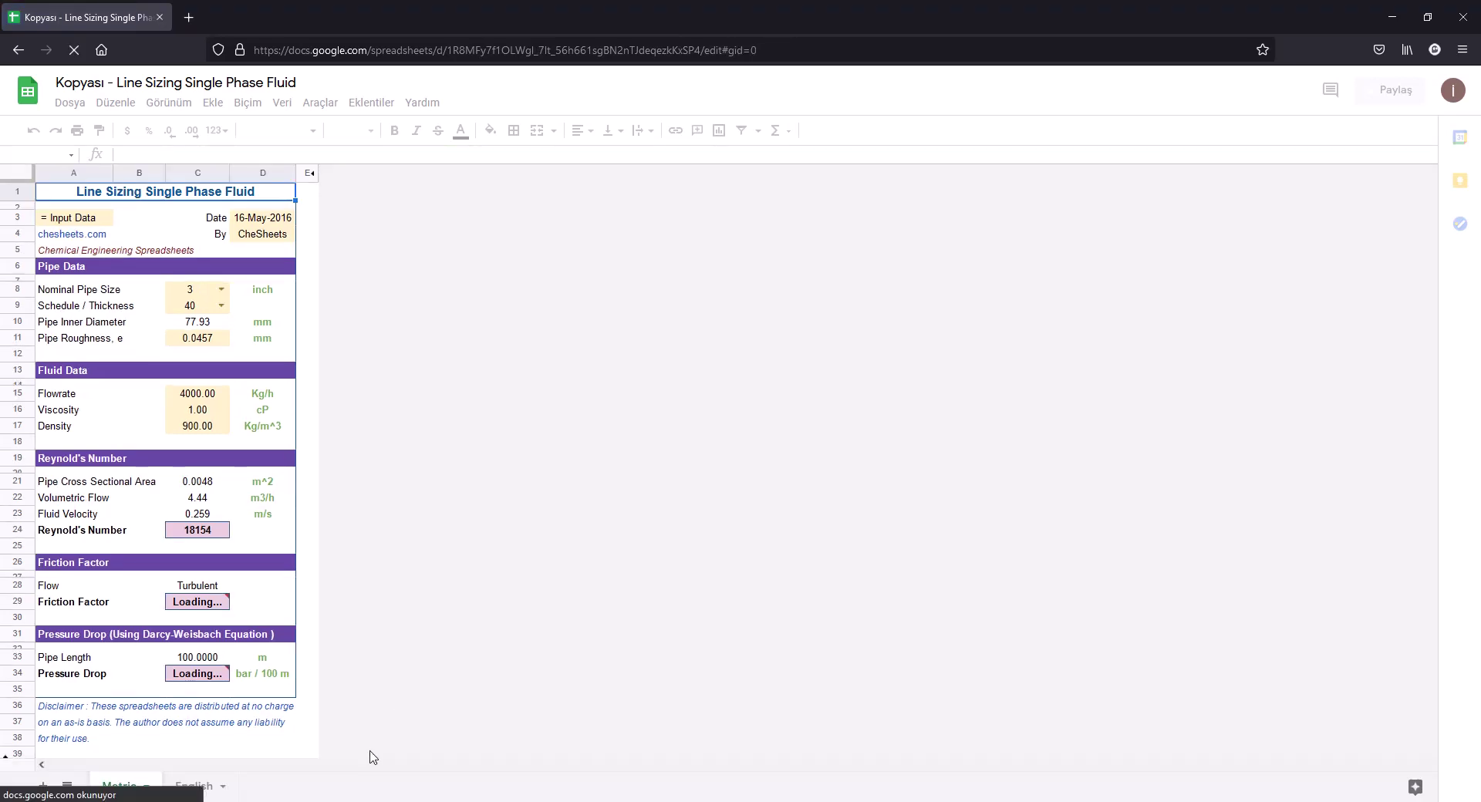
- Review the copy's Metric and English sheets, then go back to the CheSheets home page
left_click(477, 649)
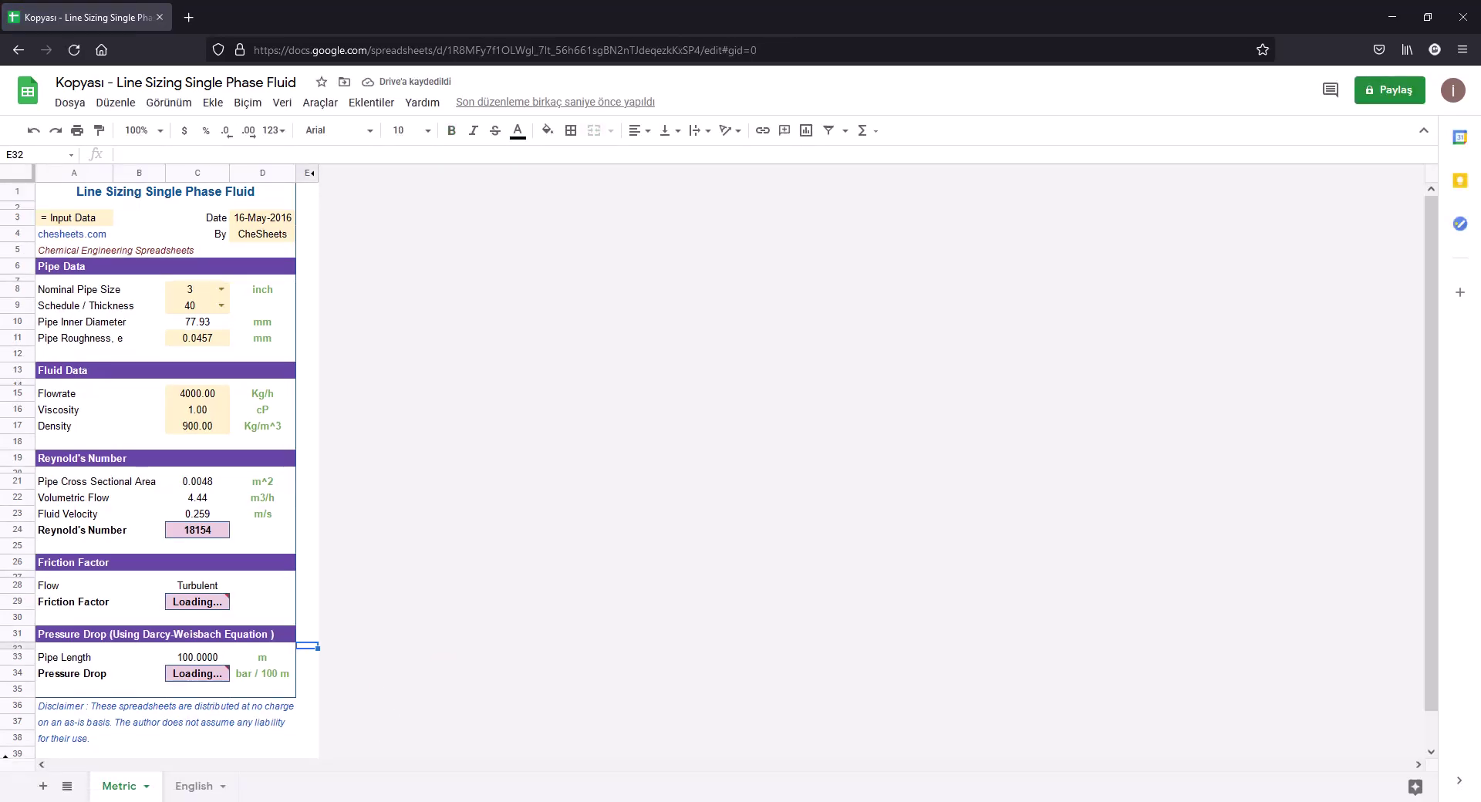
left_click(551, 656)
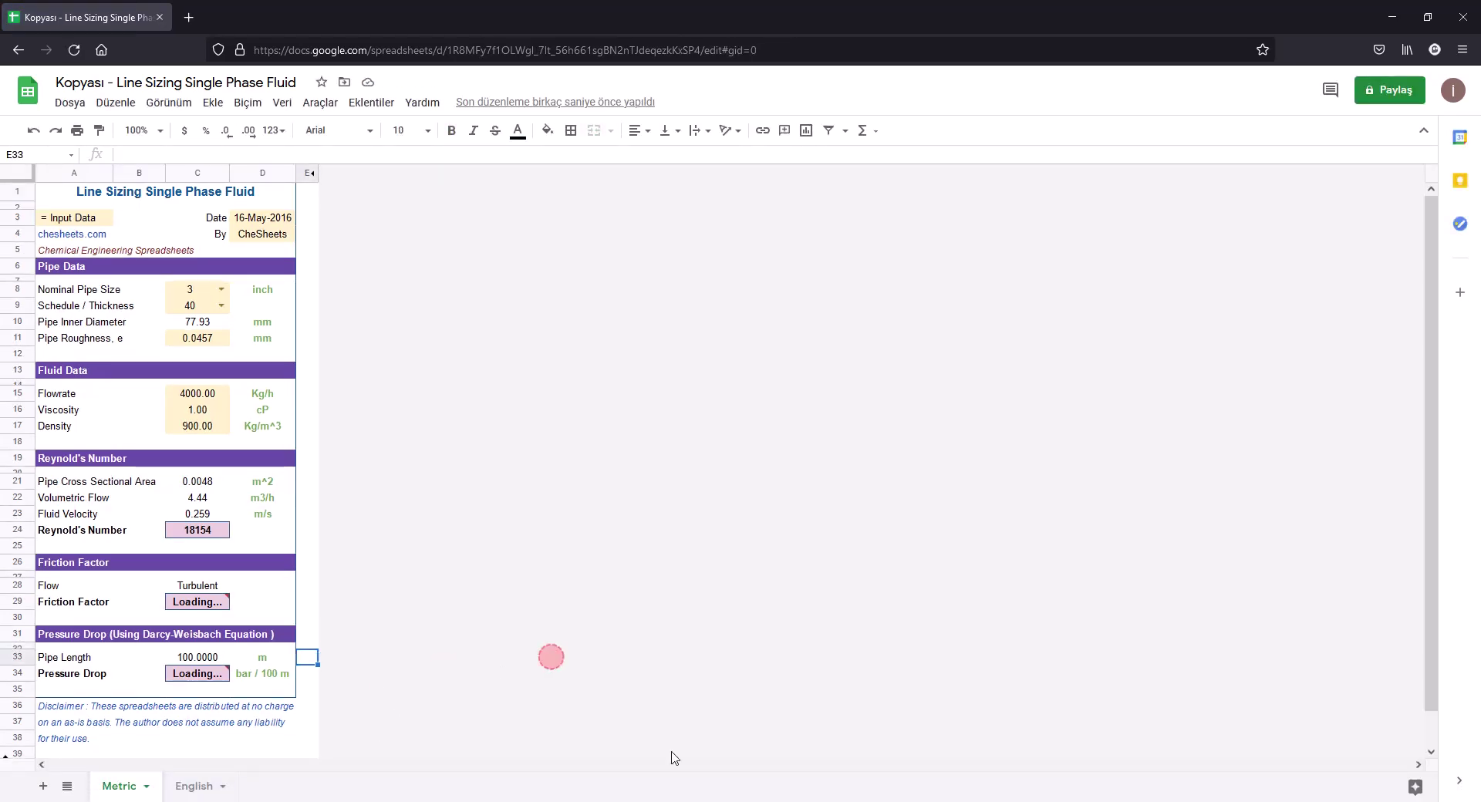
left_click(193, 785)
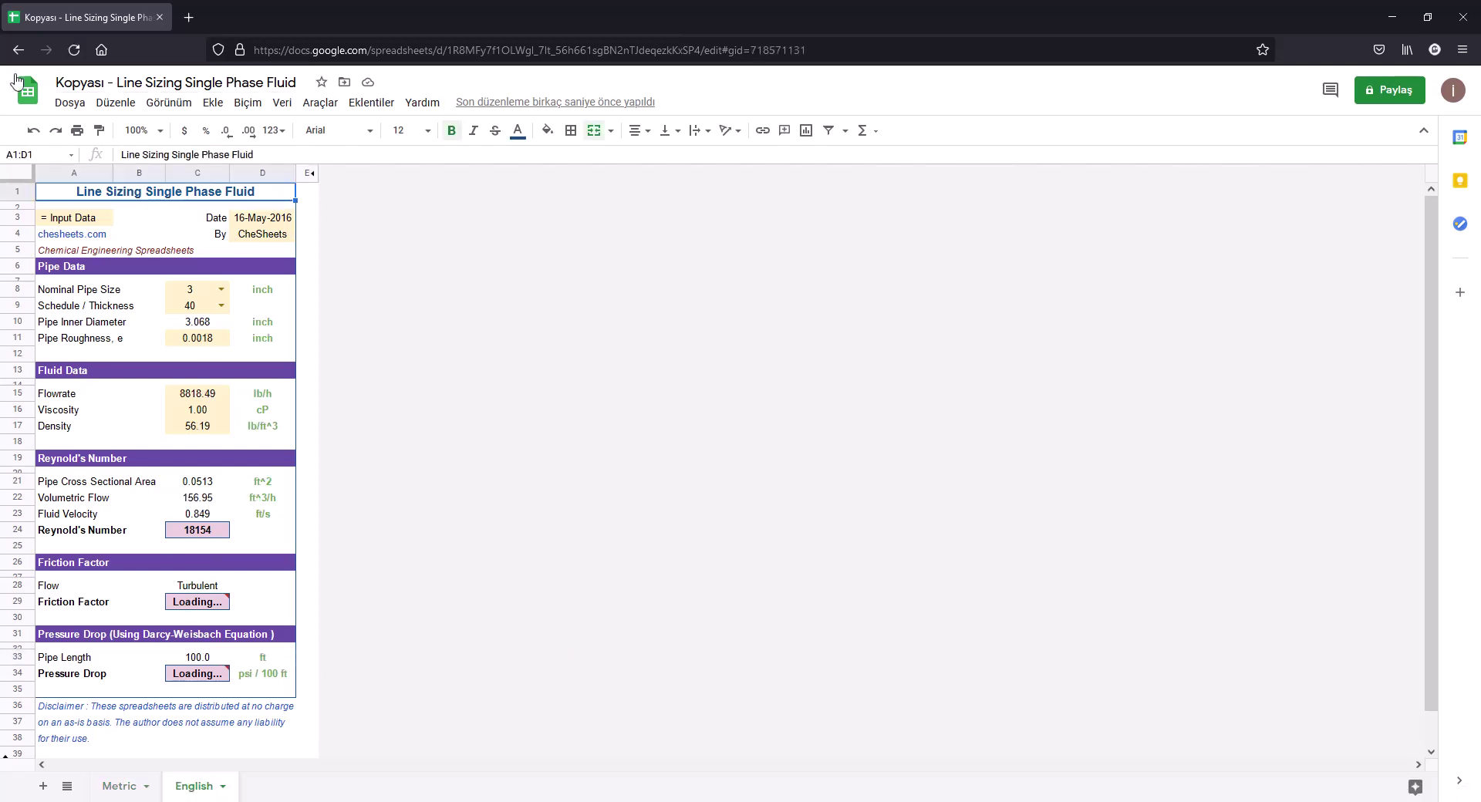
left_click(139, 787)
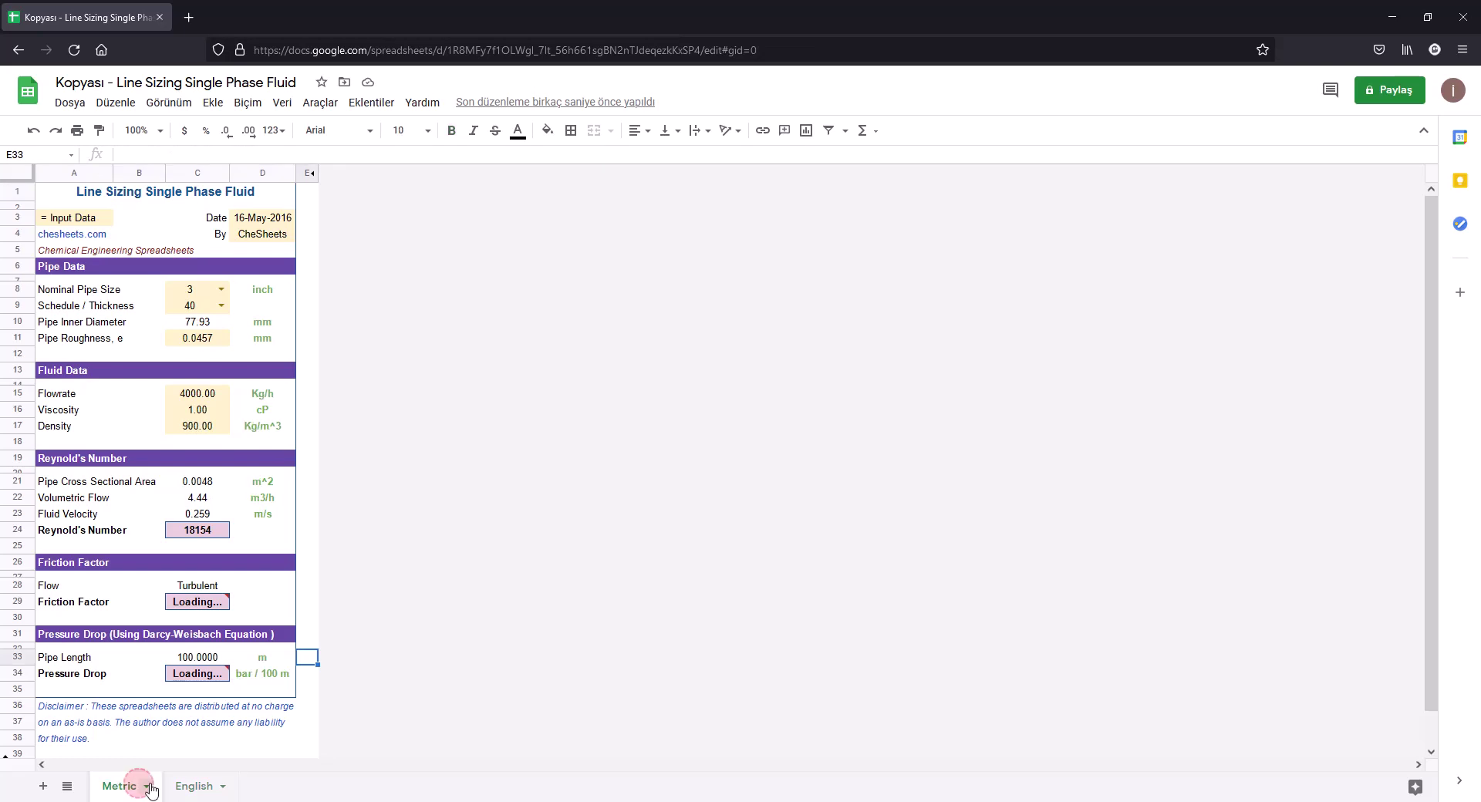
left_click(178, 788)
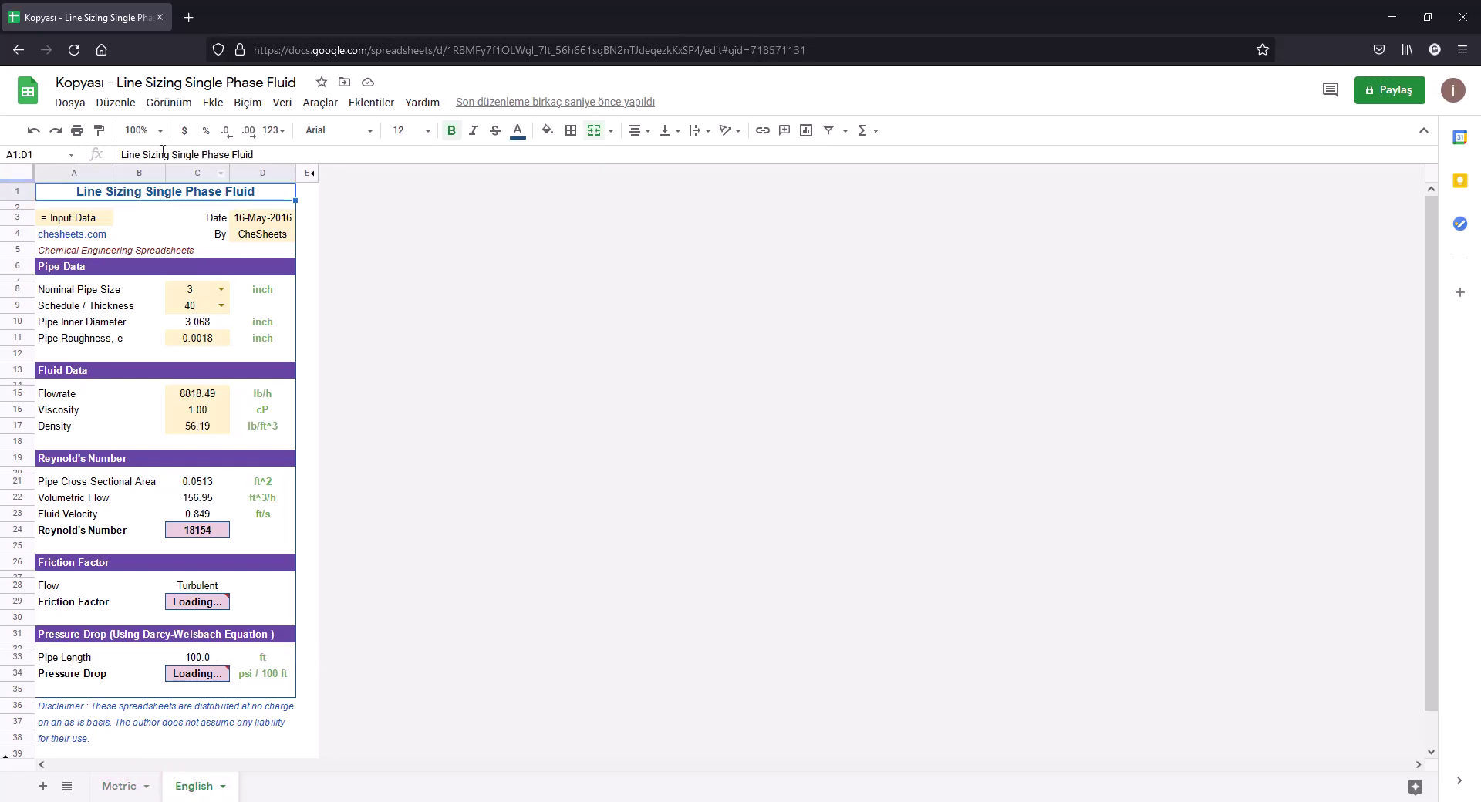
right_click(21, 58)
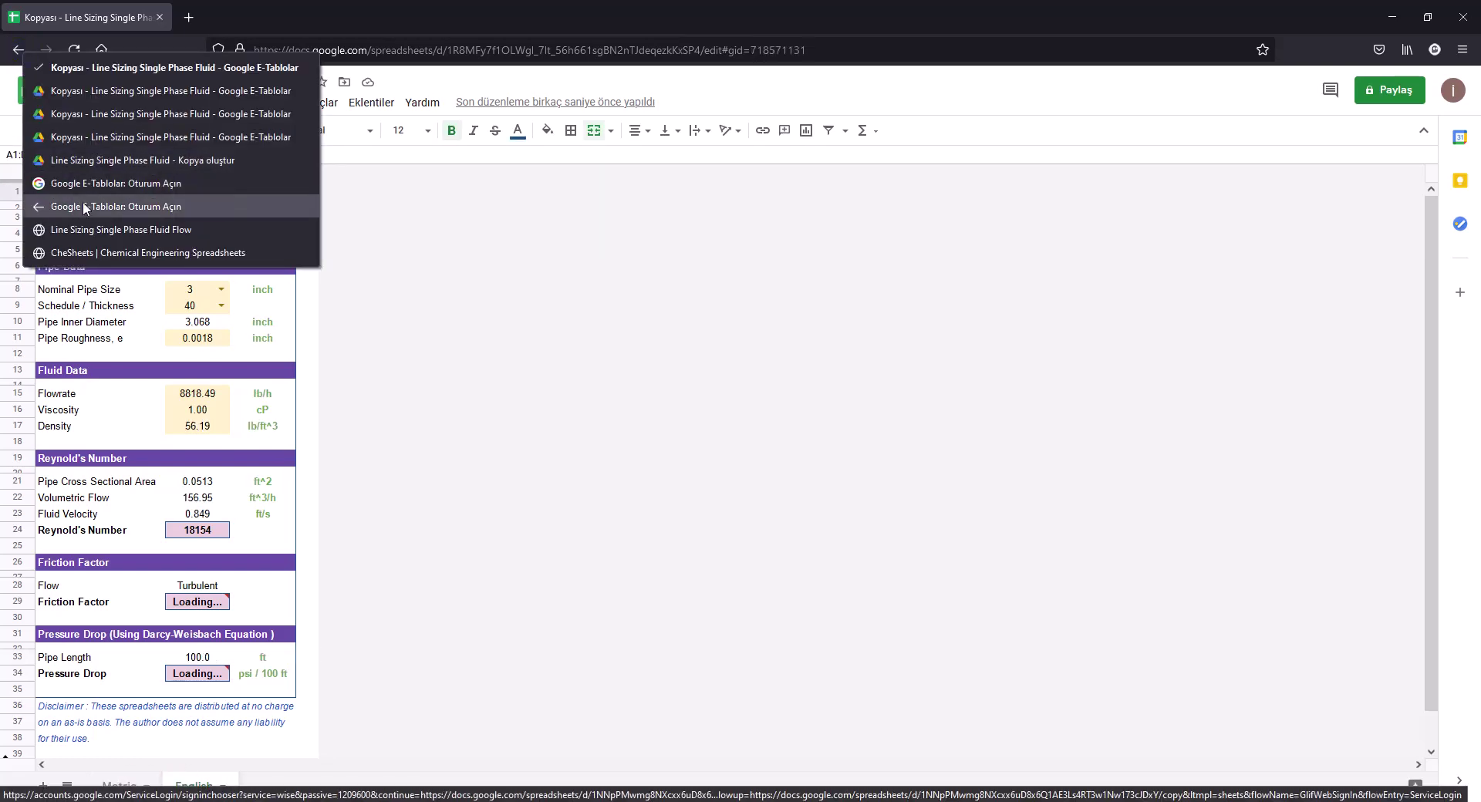
left_click(101, 252)
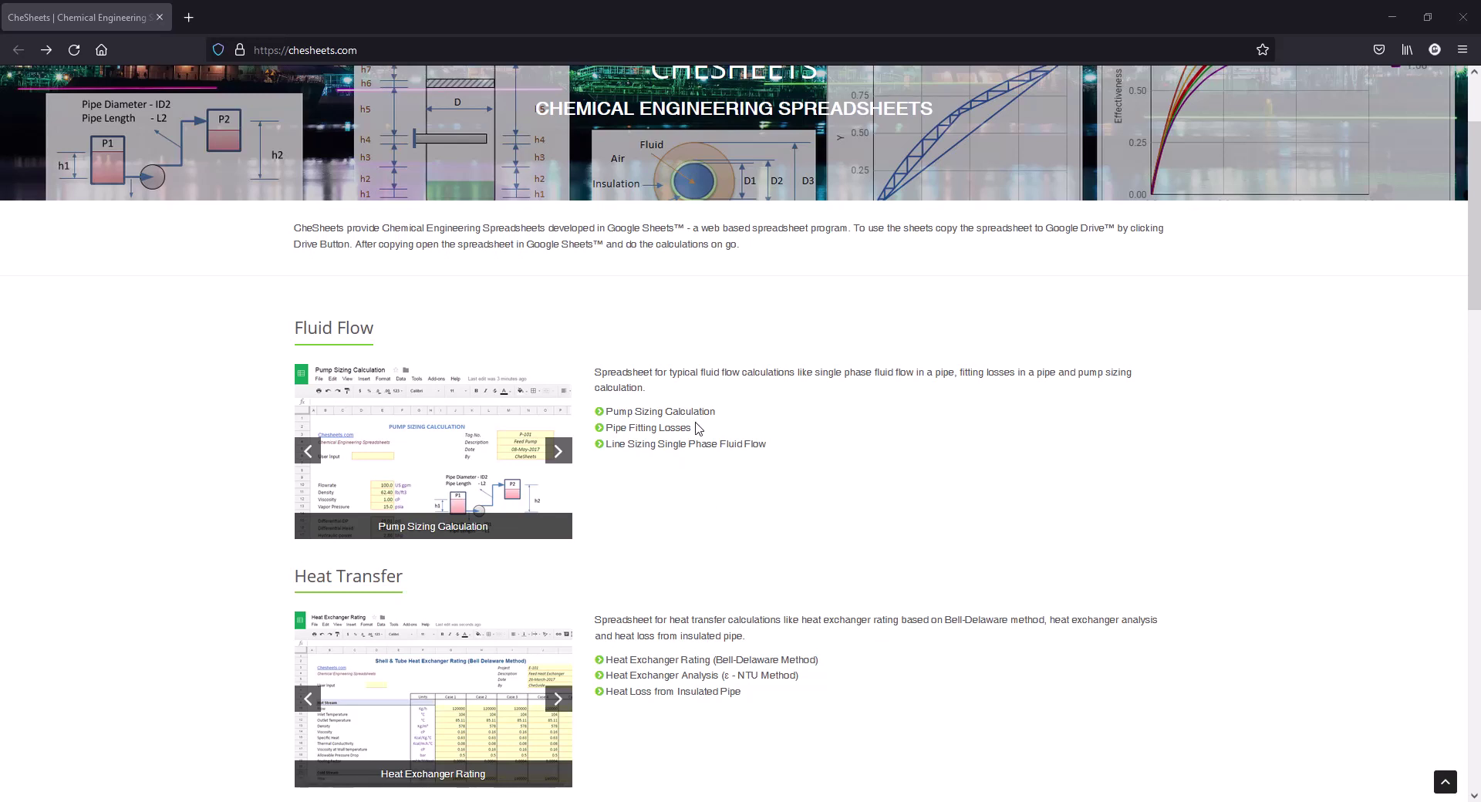
- Open Pump Sizing Calculation in a new tab and make its Google Sheets copy
scroll(696, 428, "up", 2)
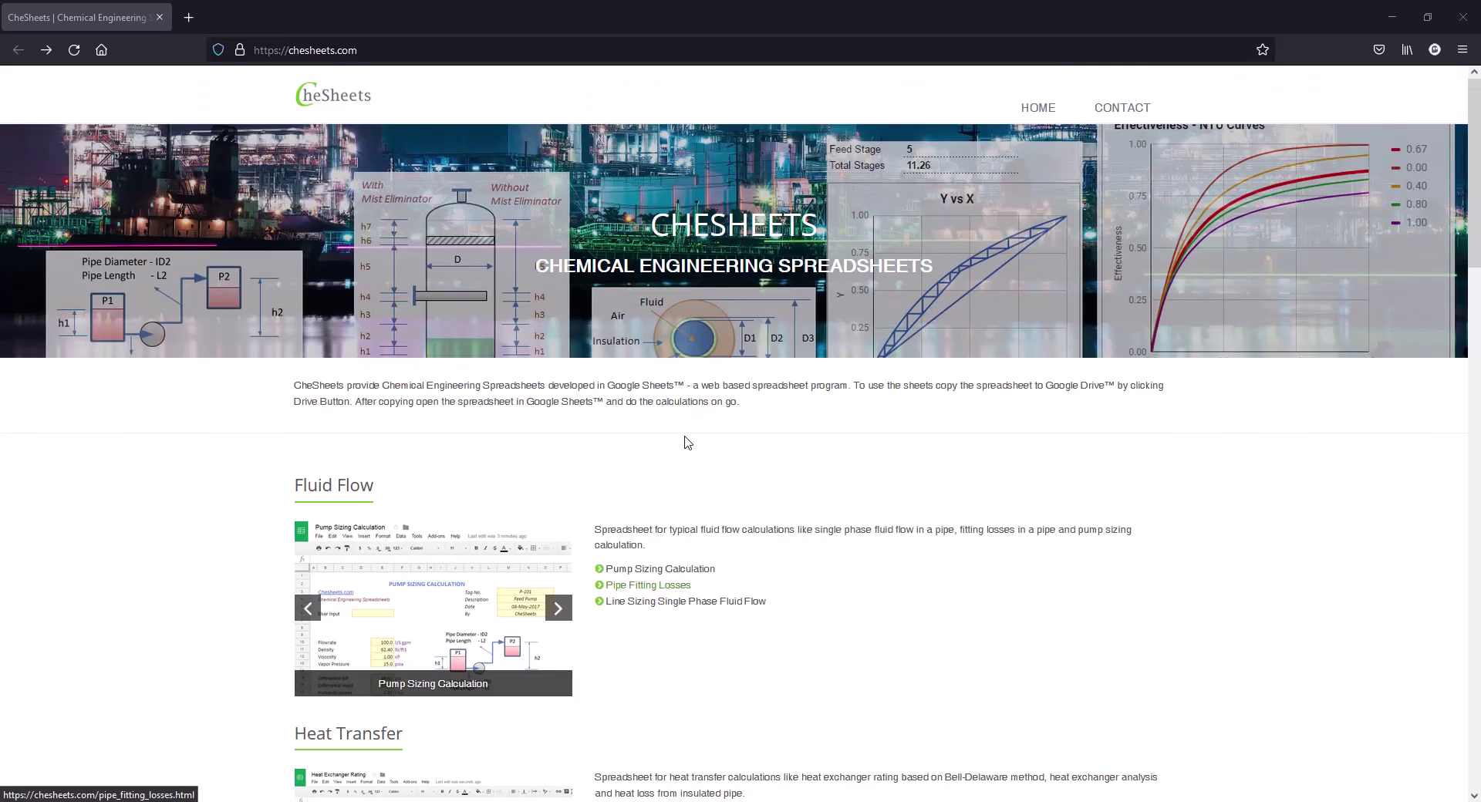
scroll(681, 448, "down", 1)
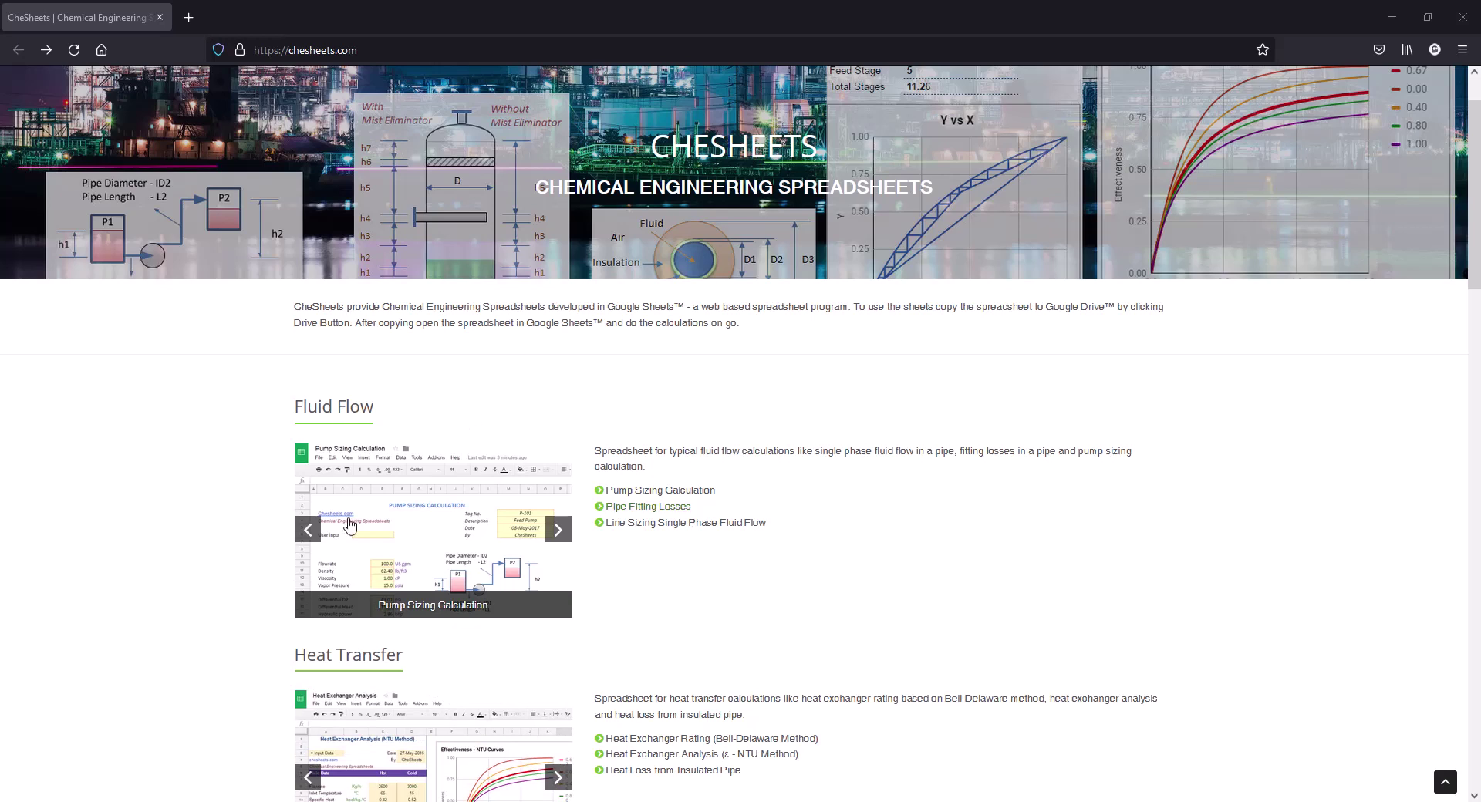
right_click(396, 494)
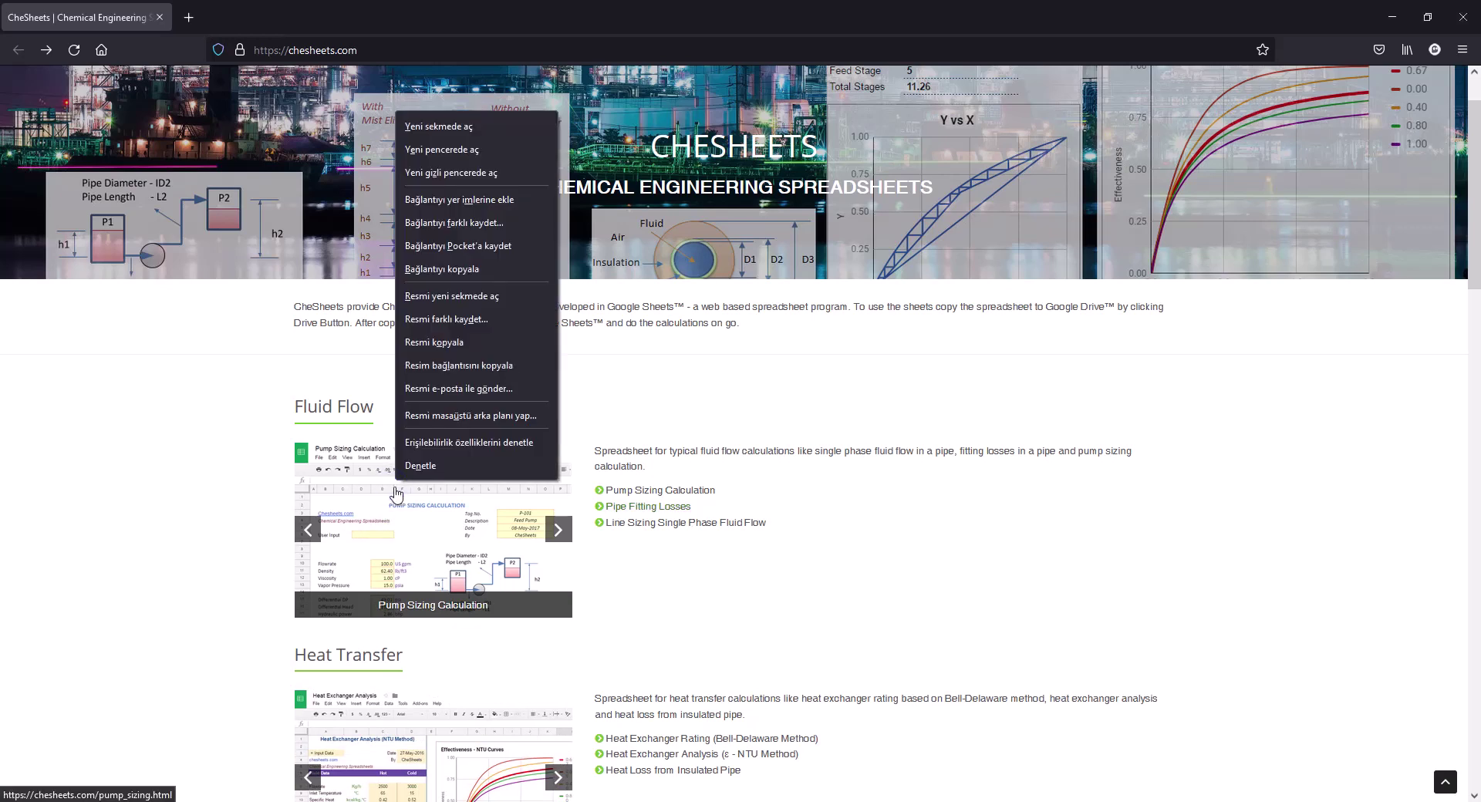
left_click(486, 133)
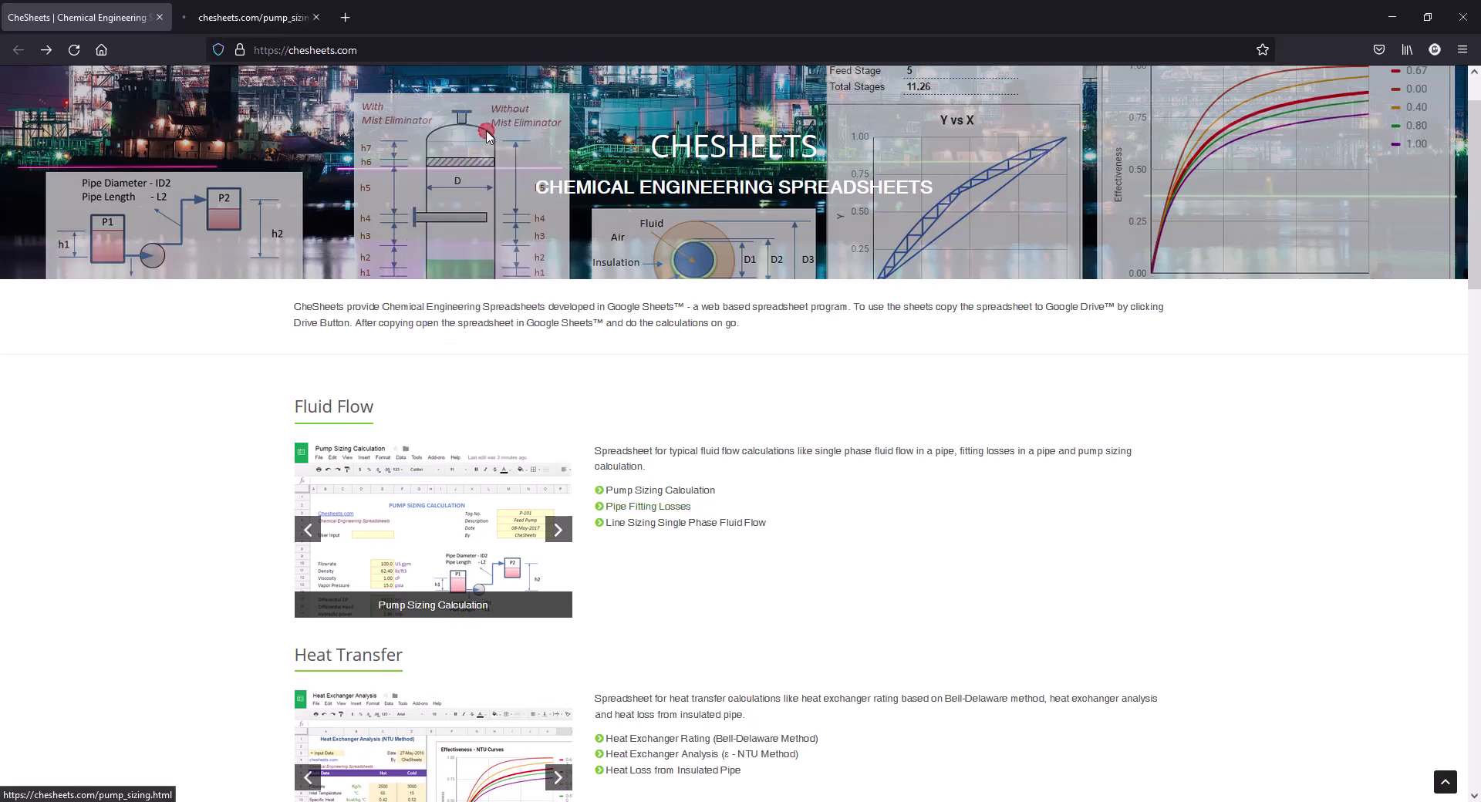
left_click(493, 405)
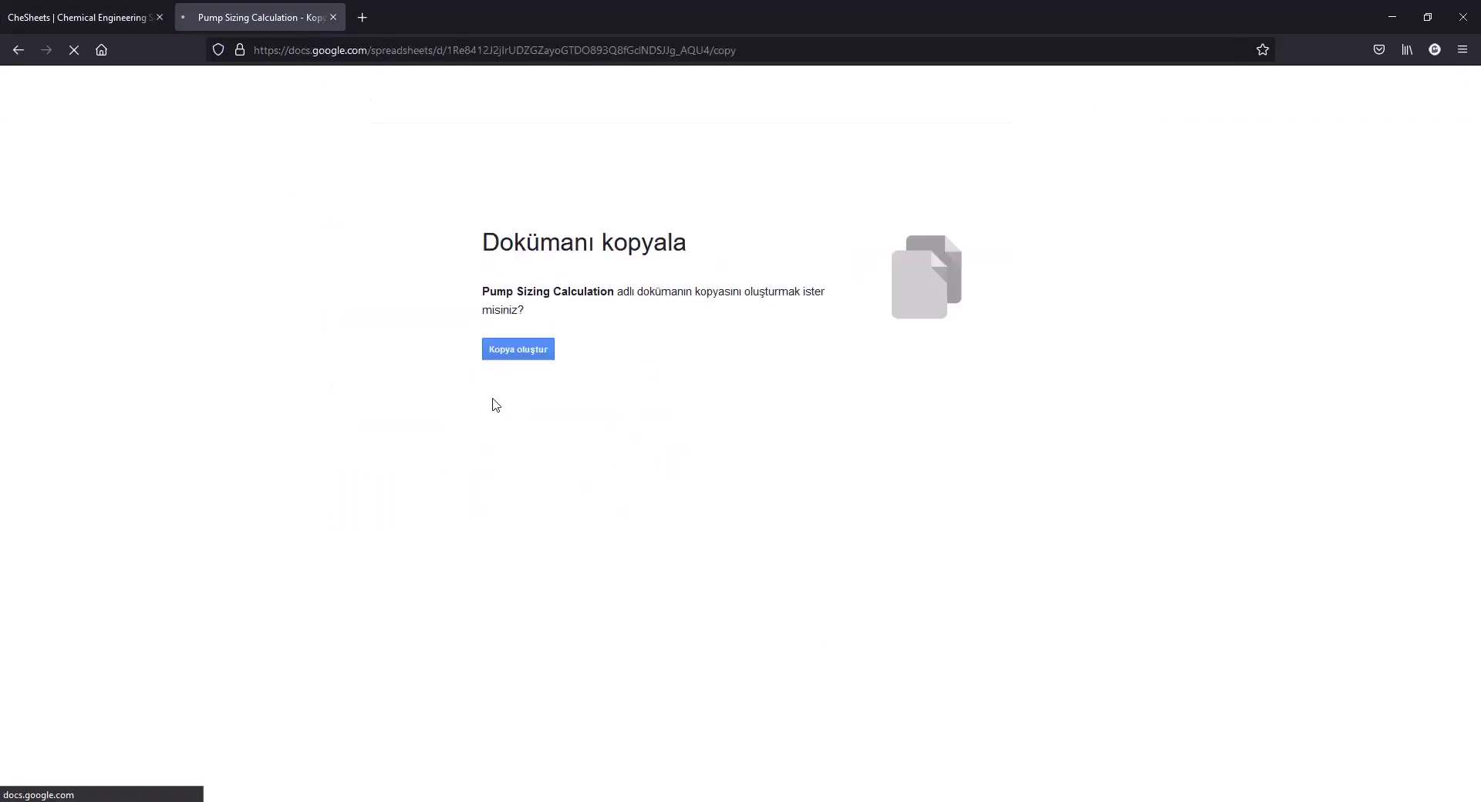
left_click(548, 347)
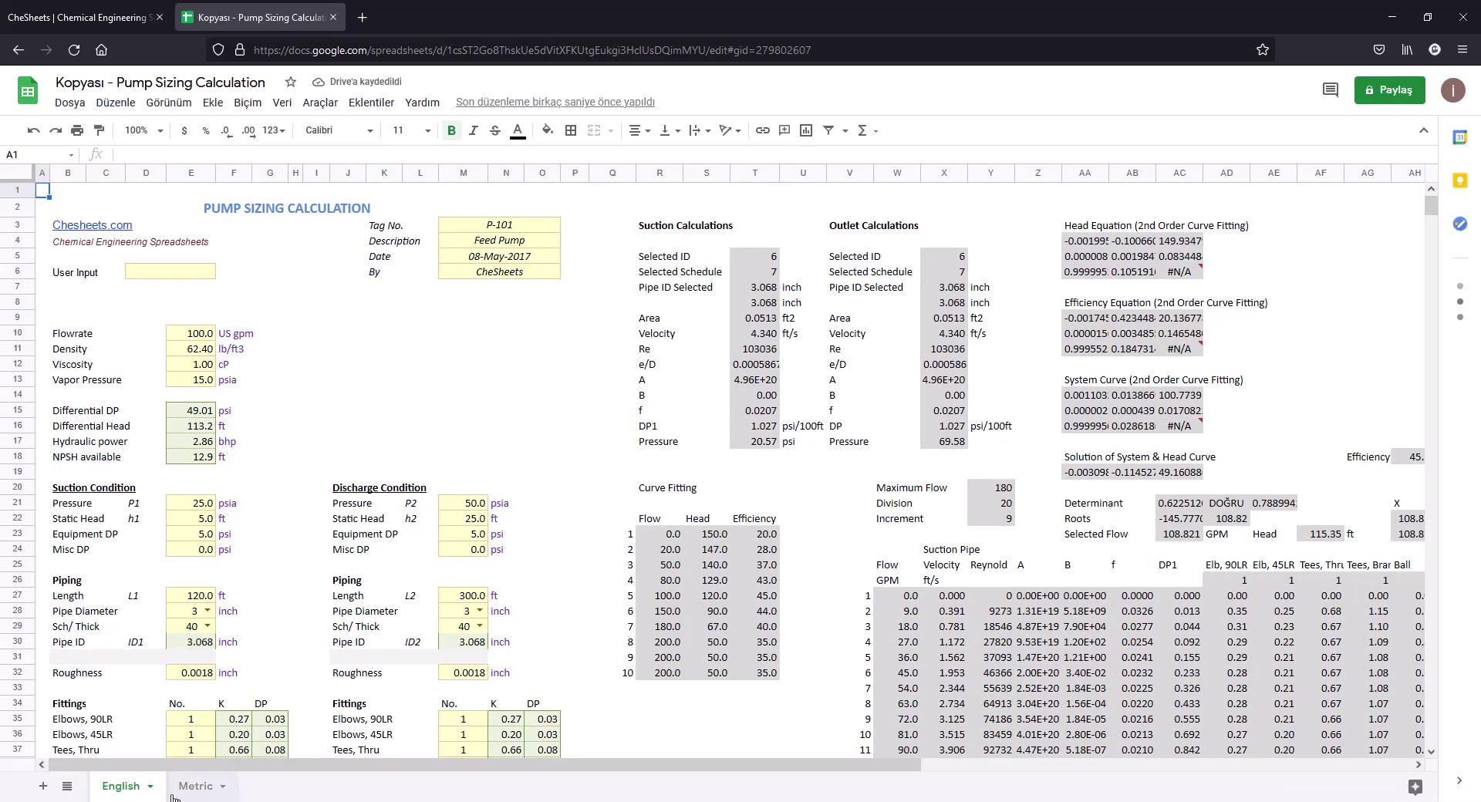
left_click(194, 786)
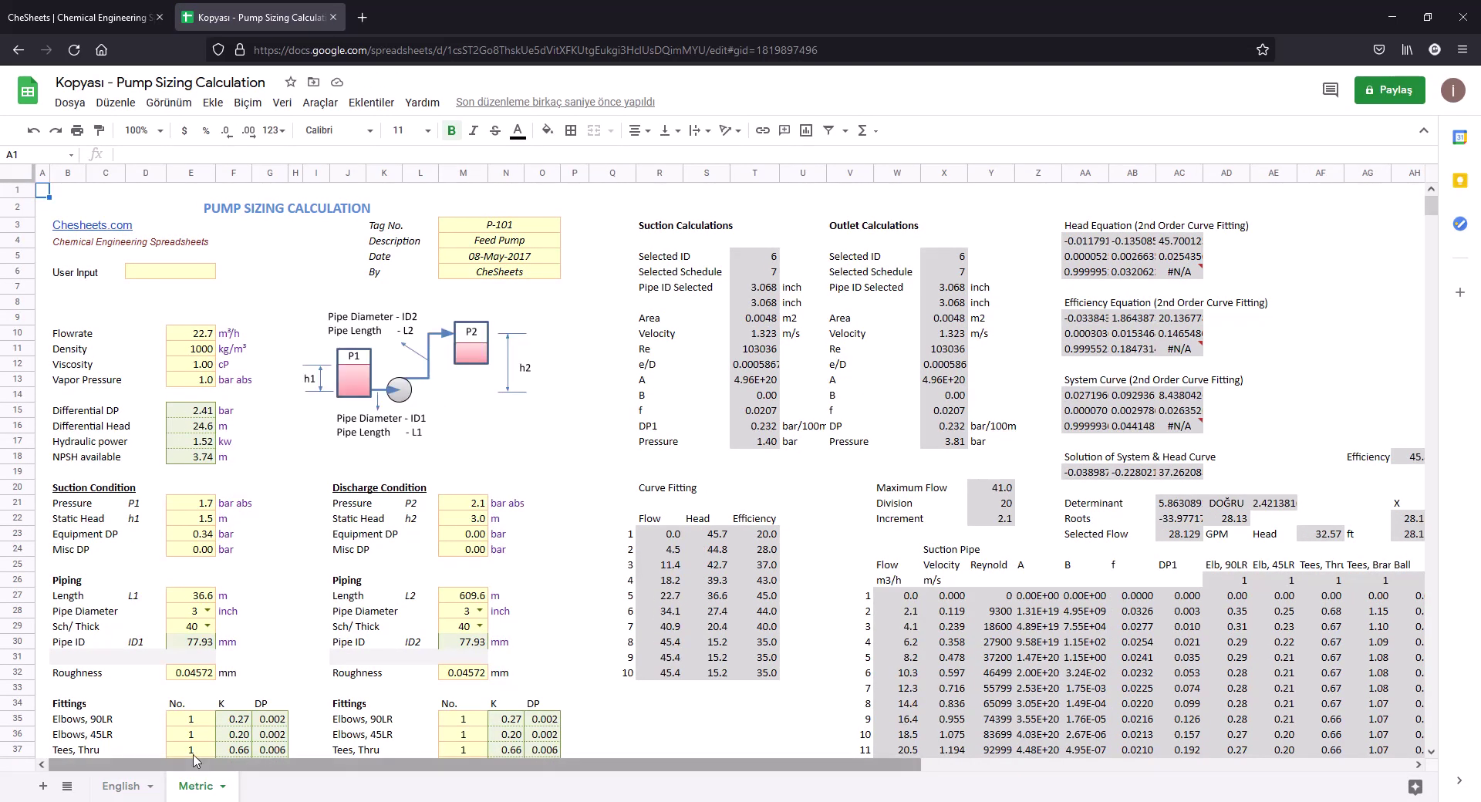
left_click(121, 785)
left_click(198, 786)
left_click(234, 333)
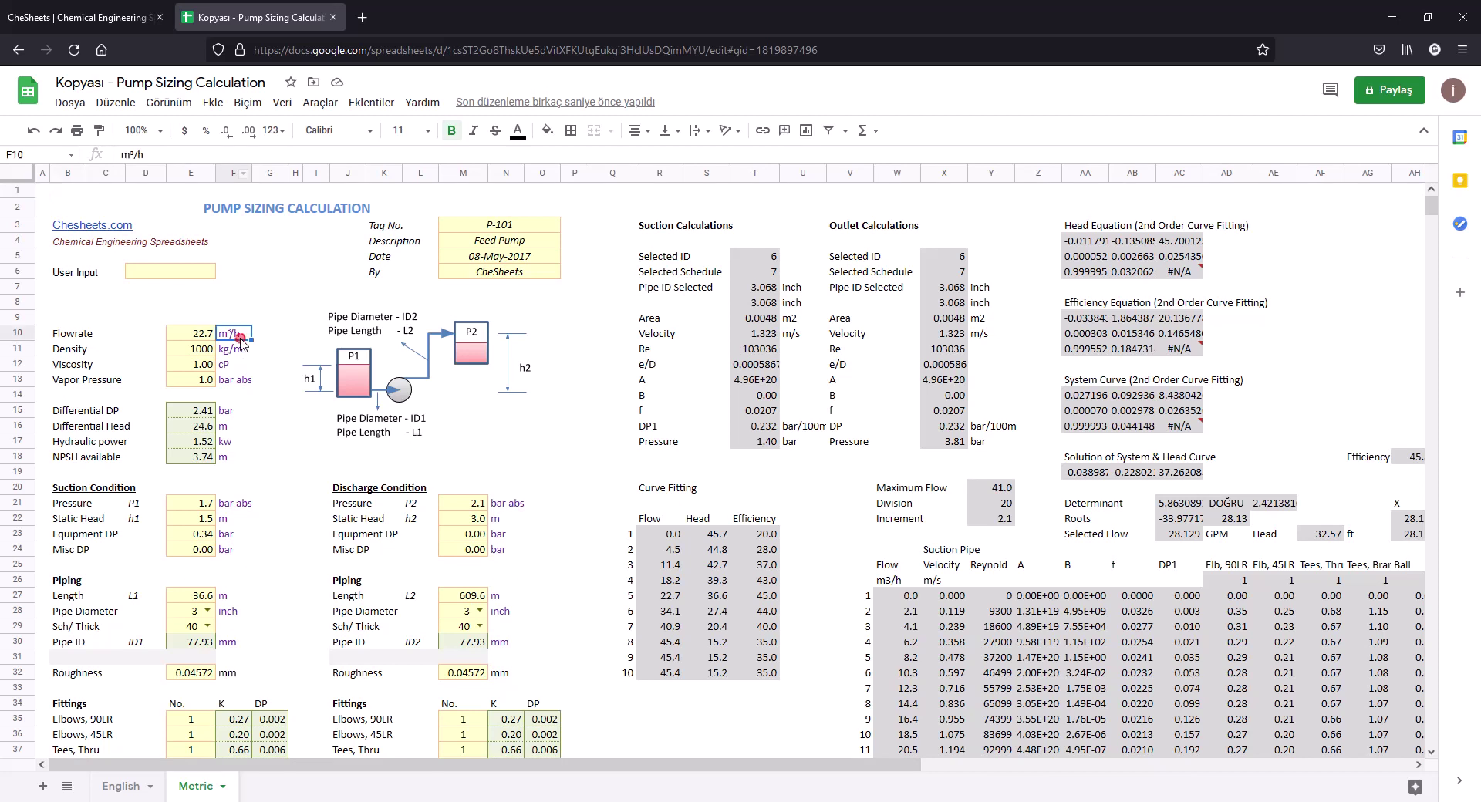
left_click(121, 786)
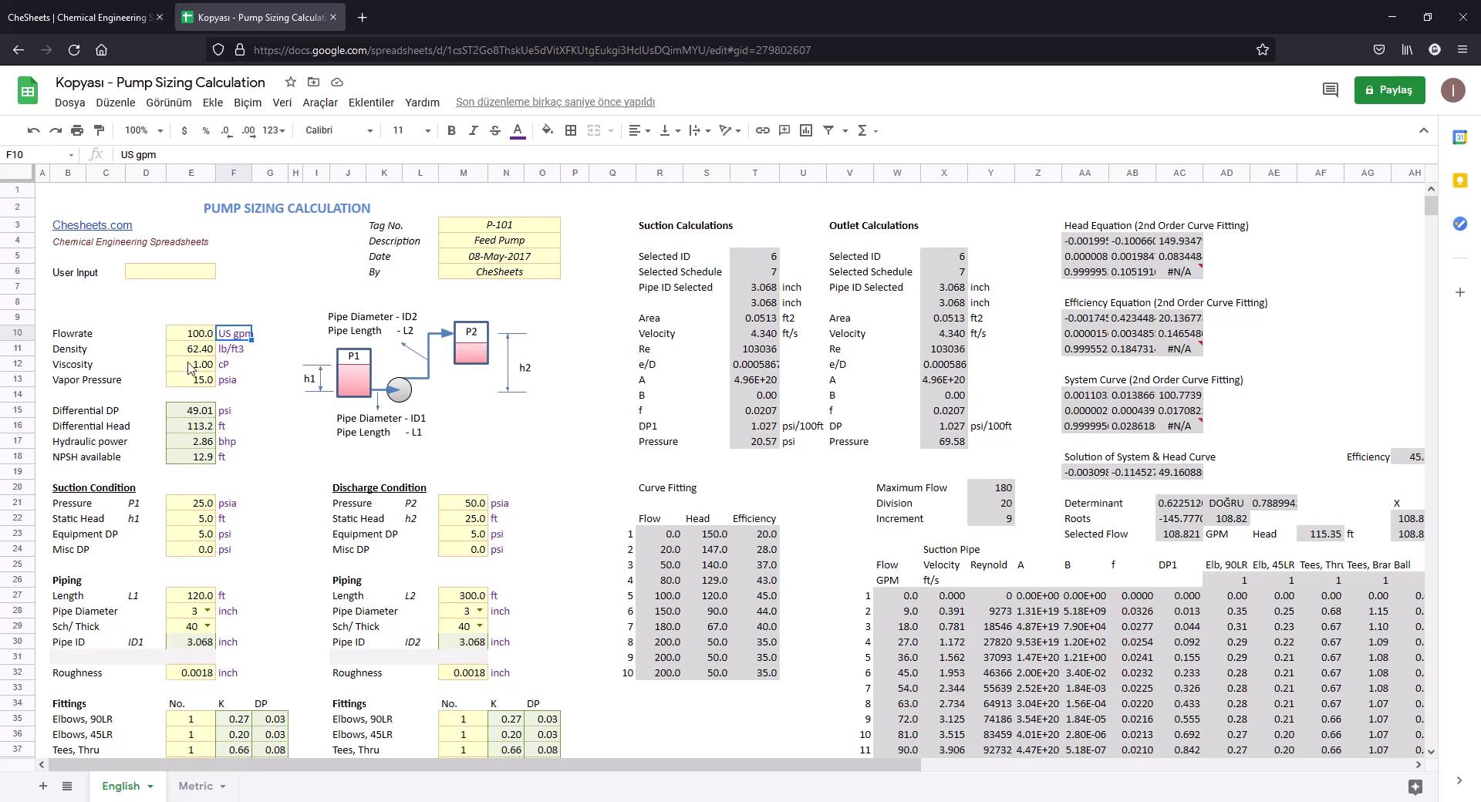
- Try flowrate 50, density 40, viscosity 2 and vapor pressure 20 as pump inputs
left_click(202, 330)
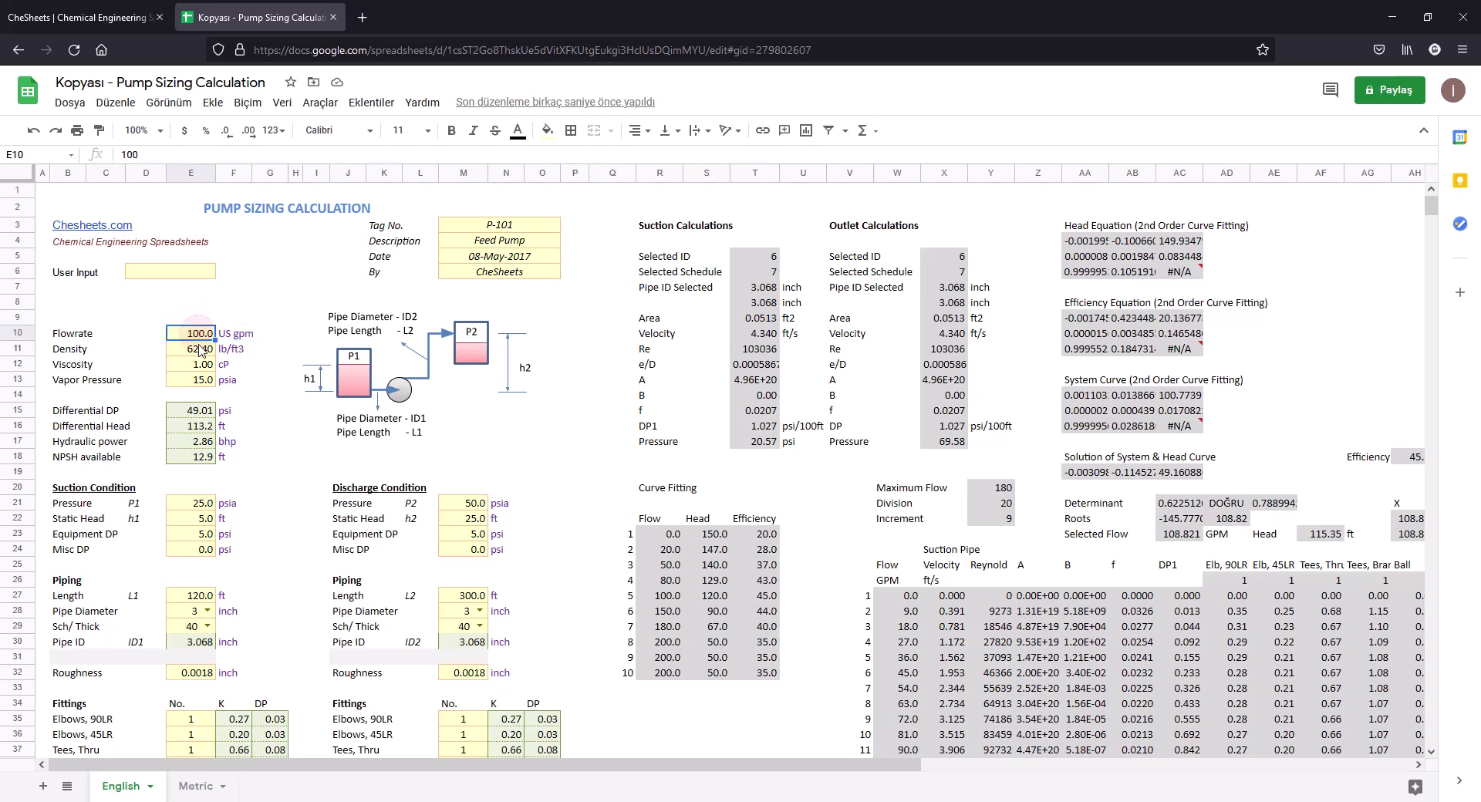
type("500")
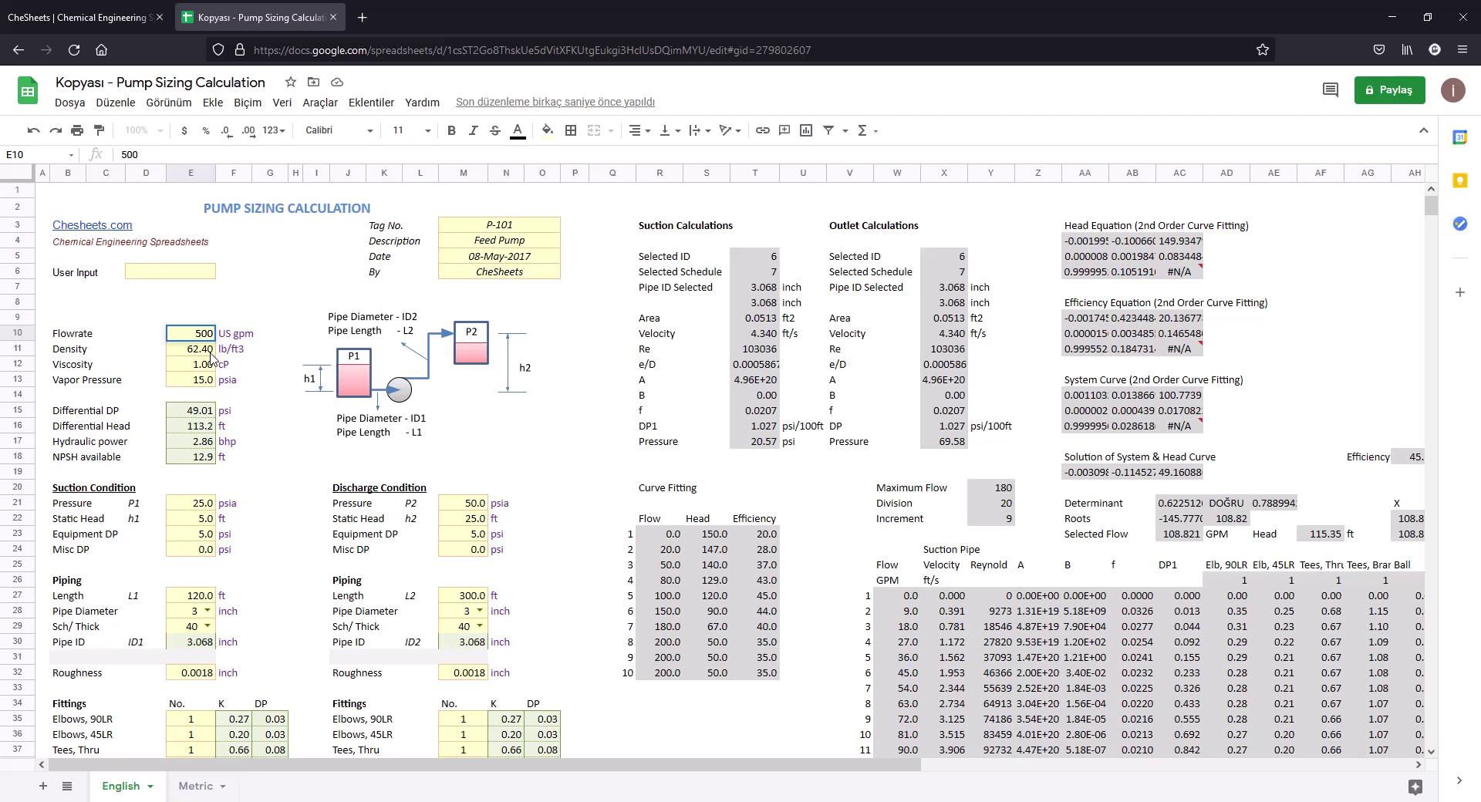
key("BackSpace")
key("Return")
type("40")
key("Return")
type("2")
key("Return")
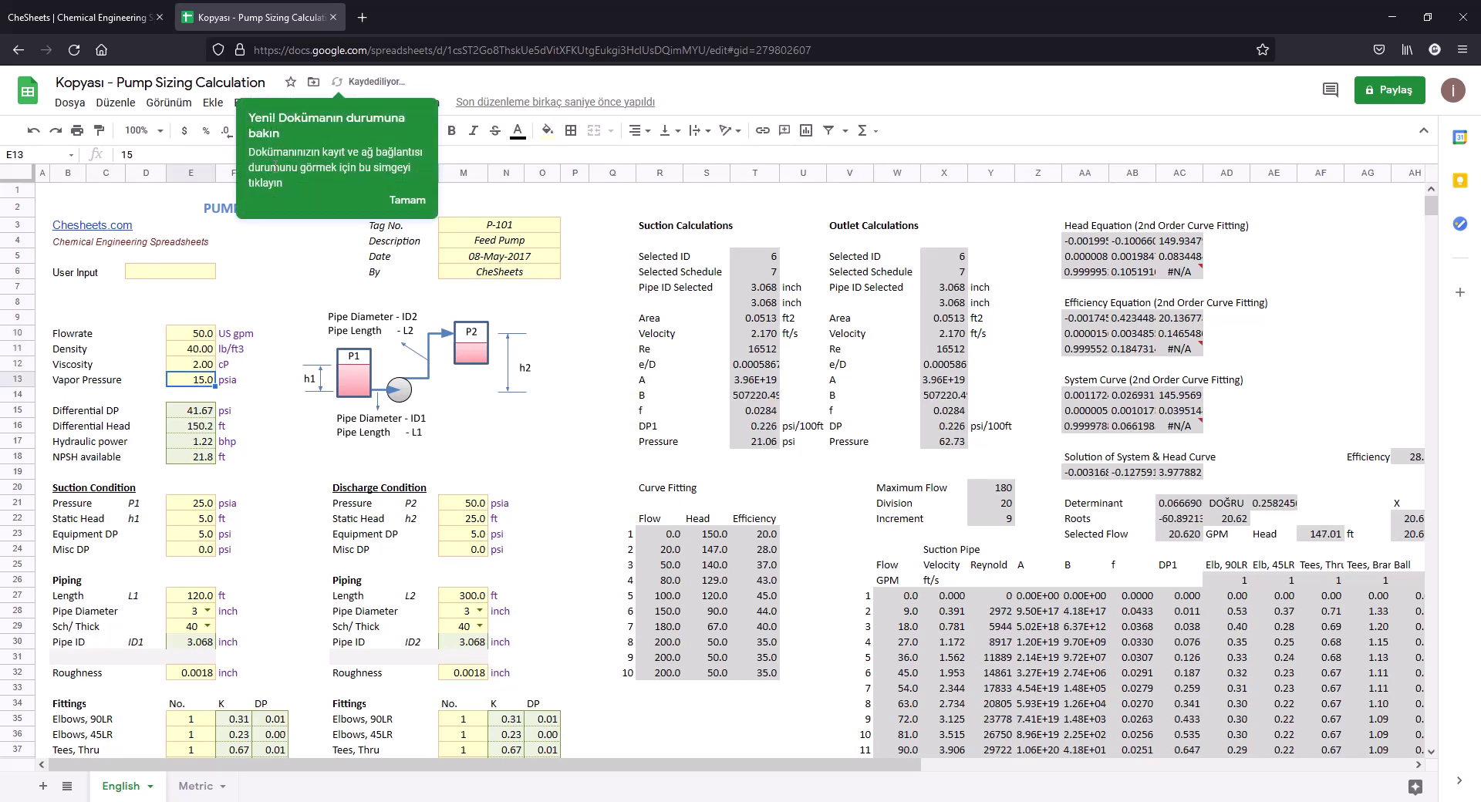
type("20")
key("Return")
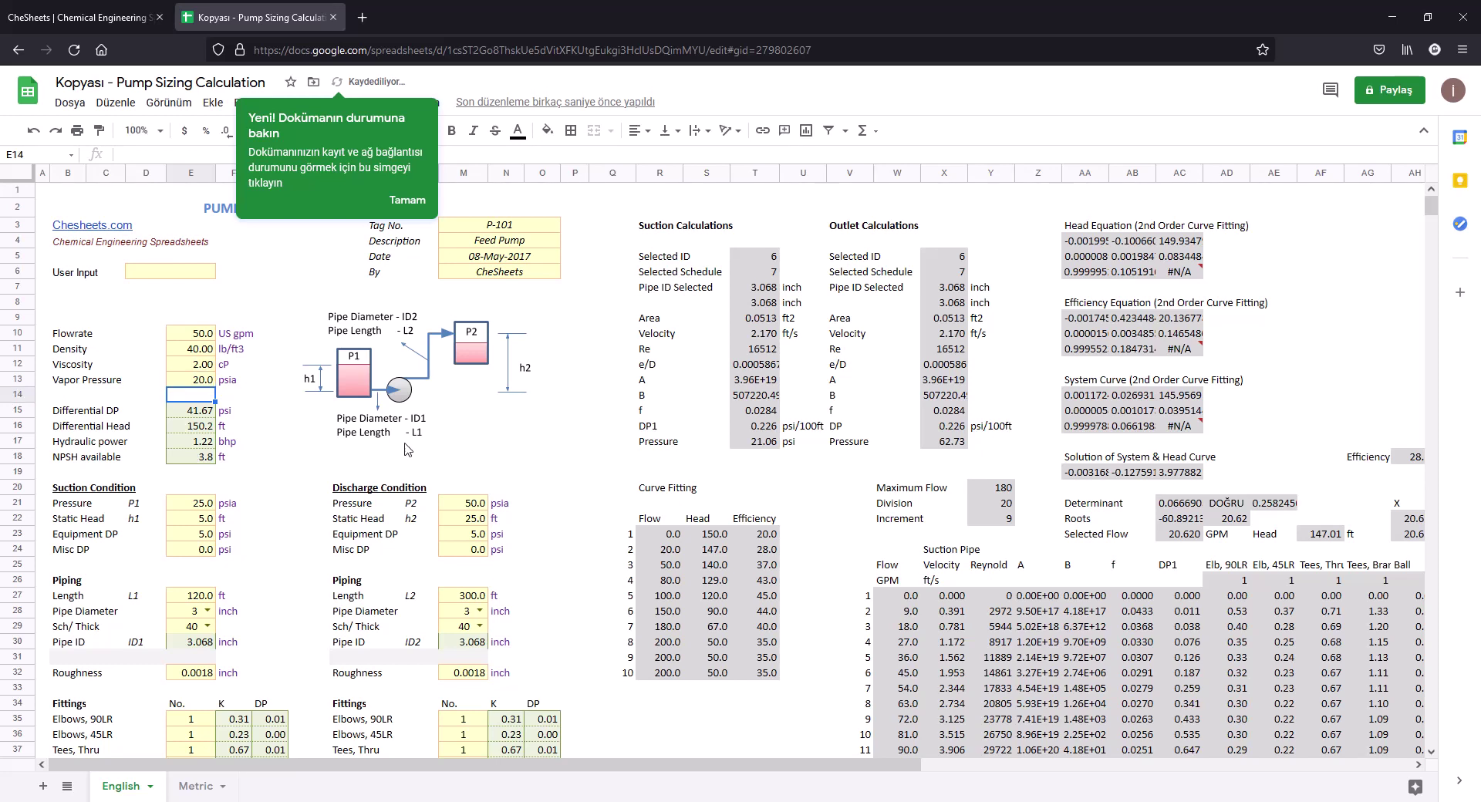
- Set suction pressure 15, inspect the #NUM! error, then undo back to density 60
left_click(204, 415)
left_click(202, 348)
left_click(197, 379)
double_click(197, 503)
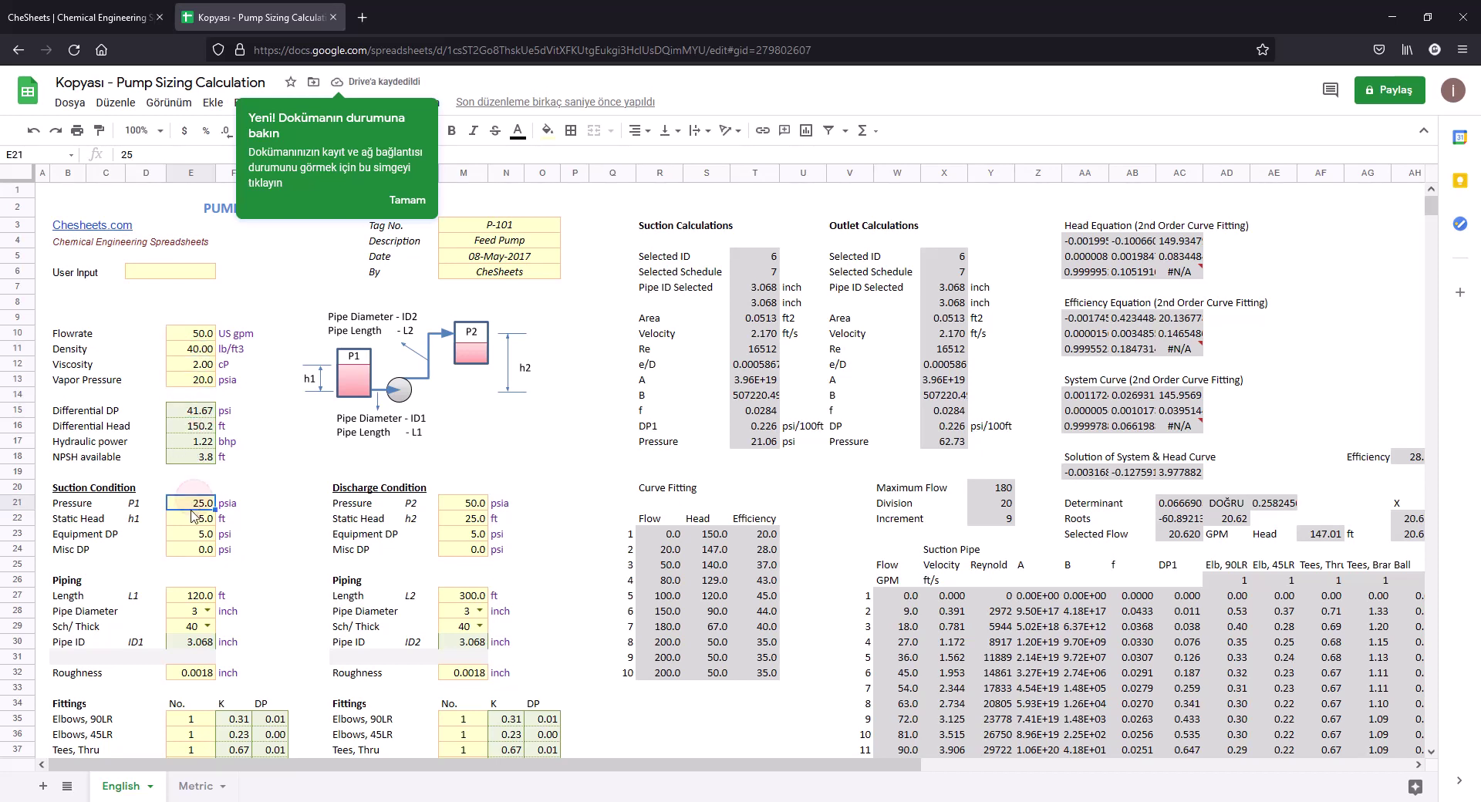
type("15")
key("Return")
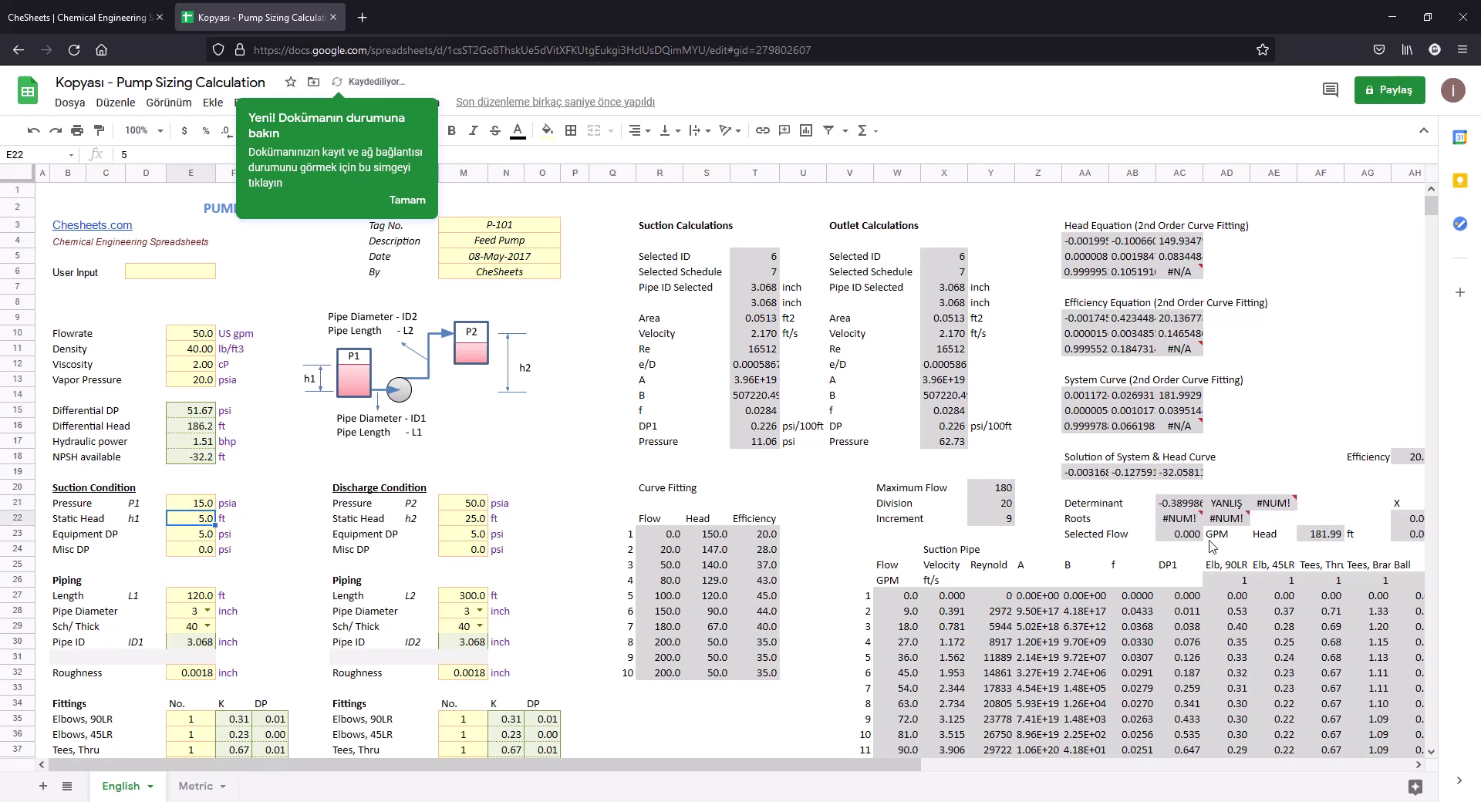
left_click(1226, 519)
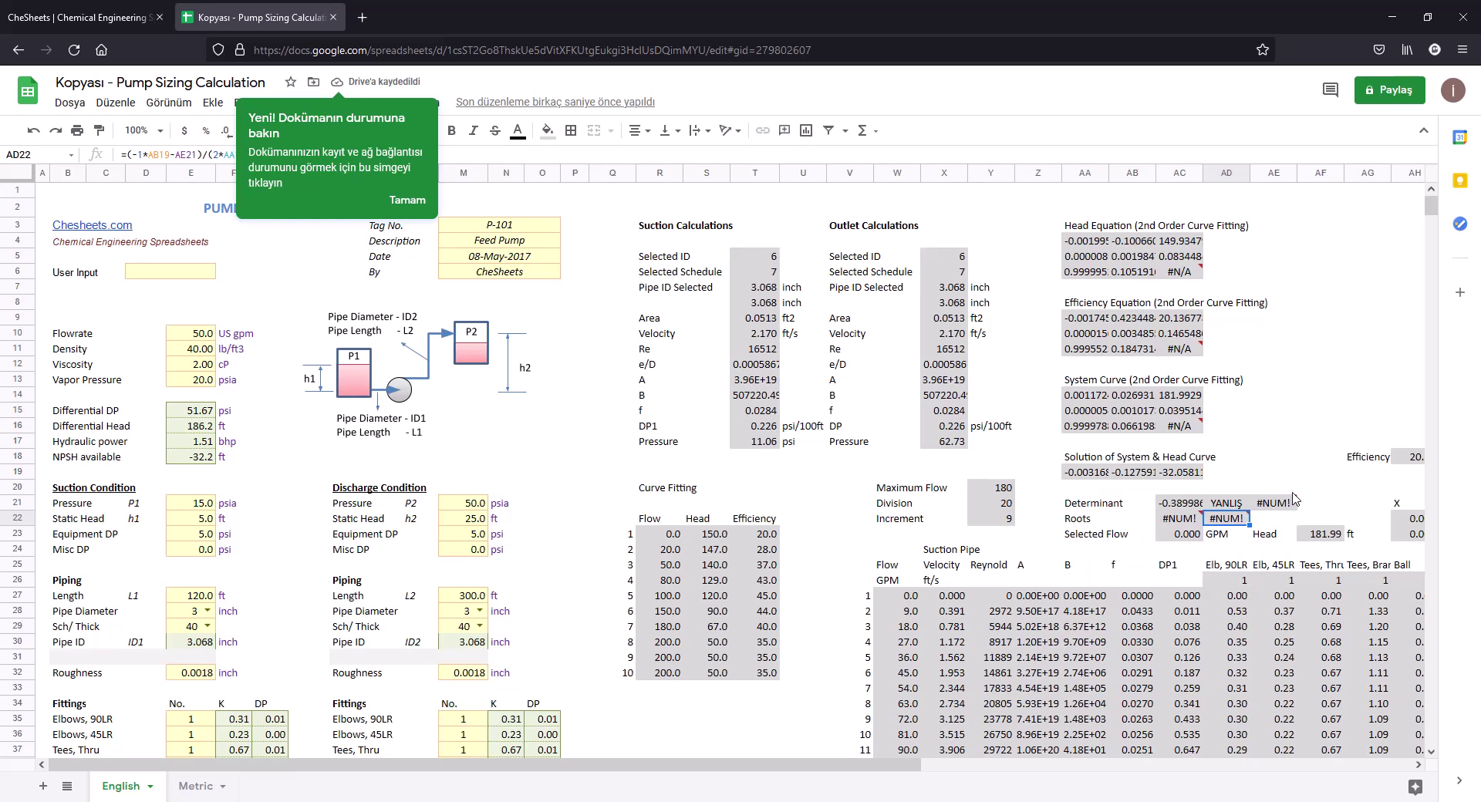
left_click(1287, 461)
key("ctrl+z")
key("ctrl+z")
key("ctrl+z")
key("ctrl+z")
key("ctrl+z")
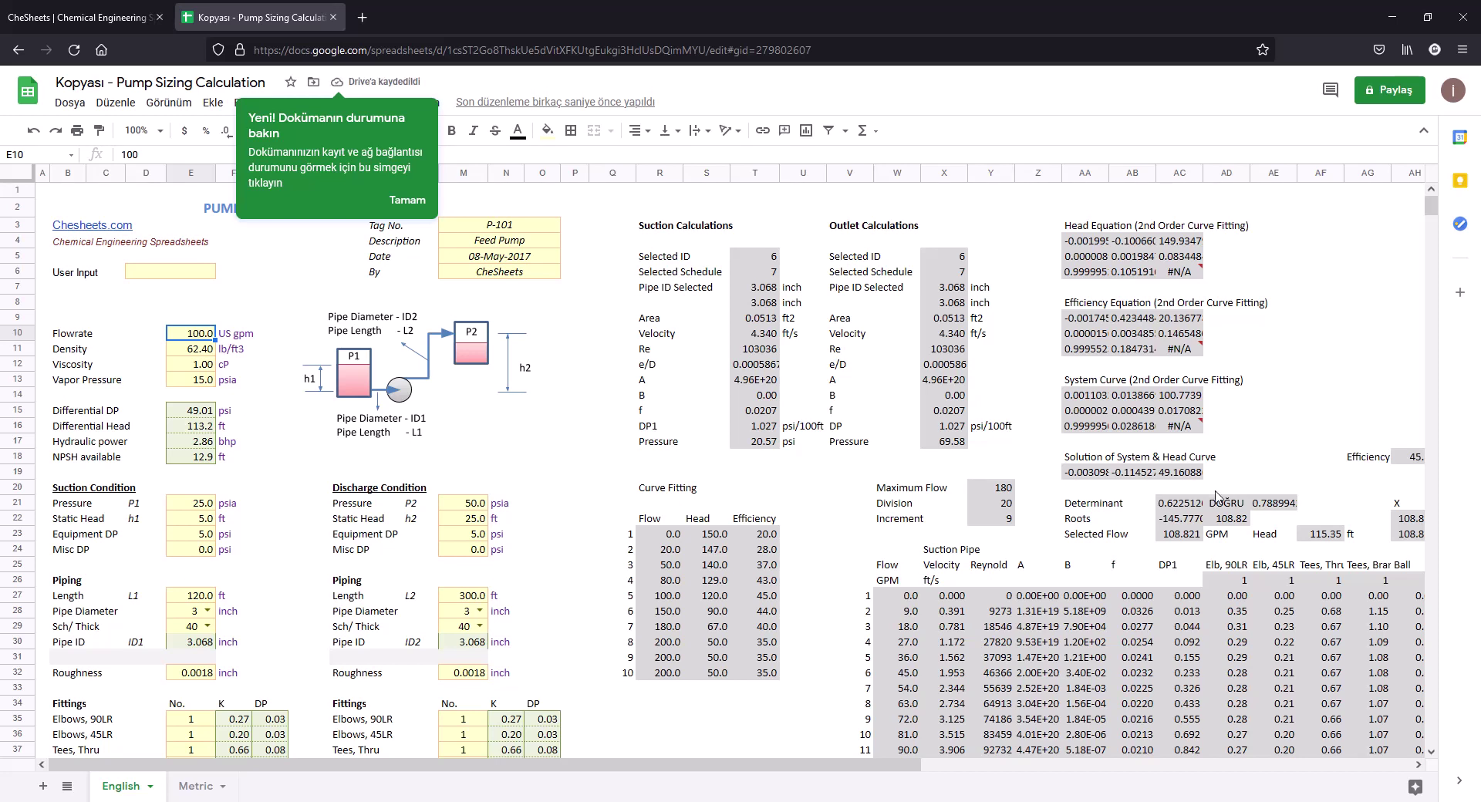
key("ctrl+z")
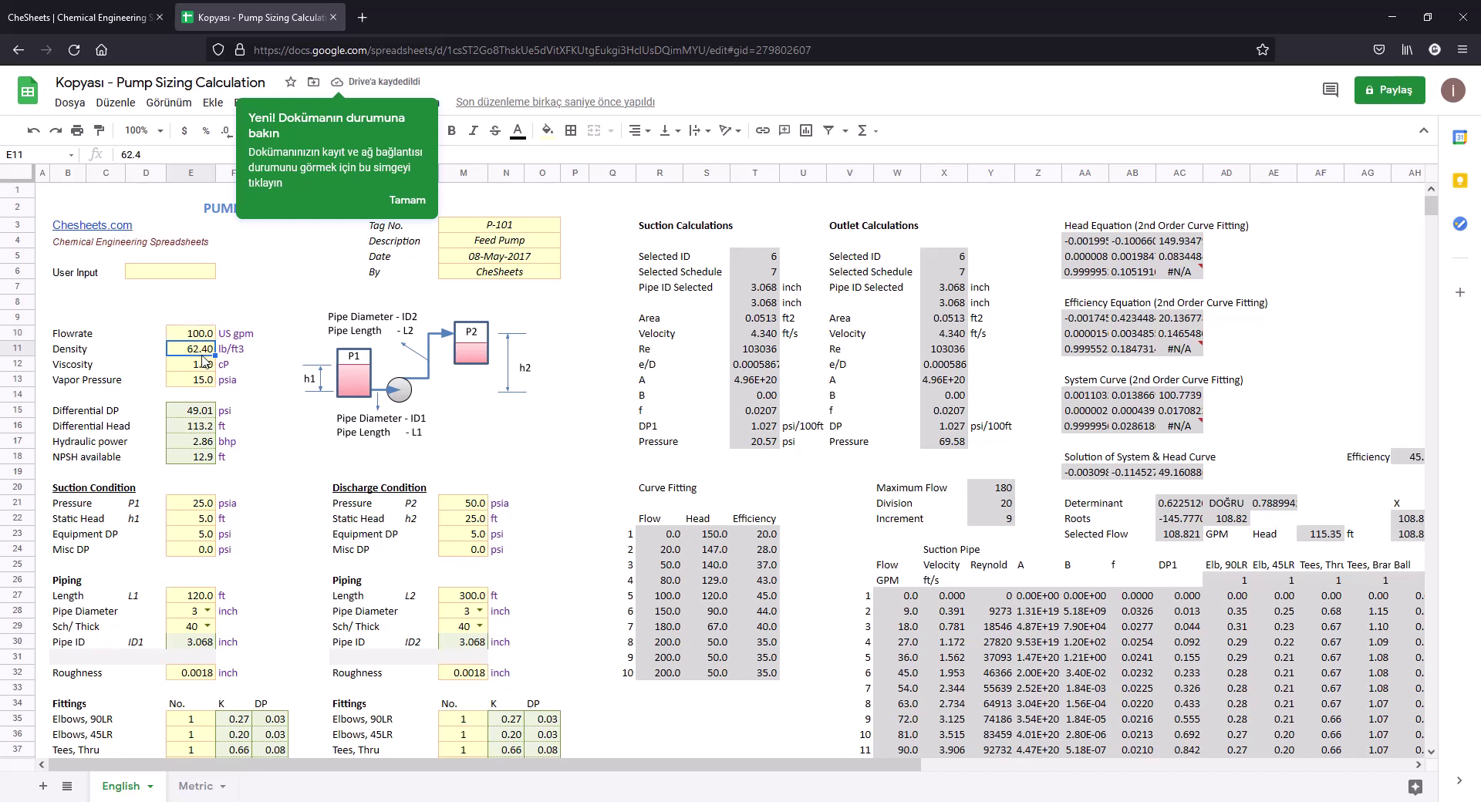
left_click(190, 348)
type("6")
- Set suction Misc DP in E24 to 2.0 psi and check the recalculated pump head
left_click(204, 361)
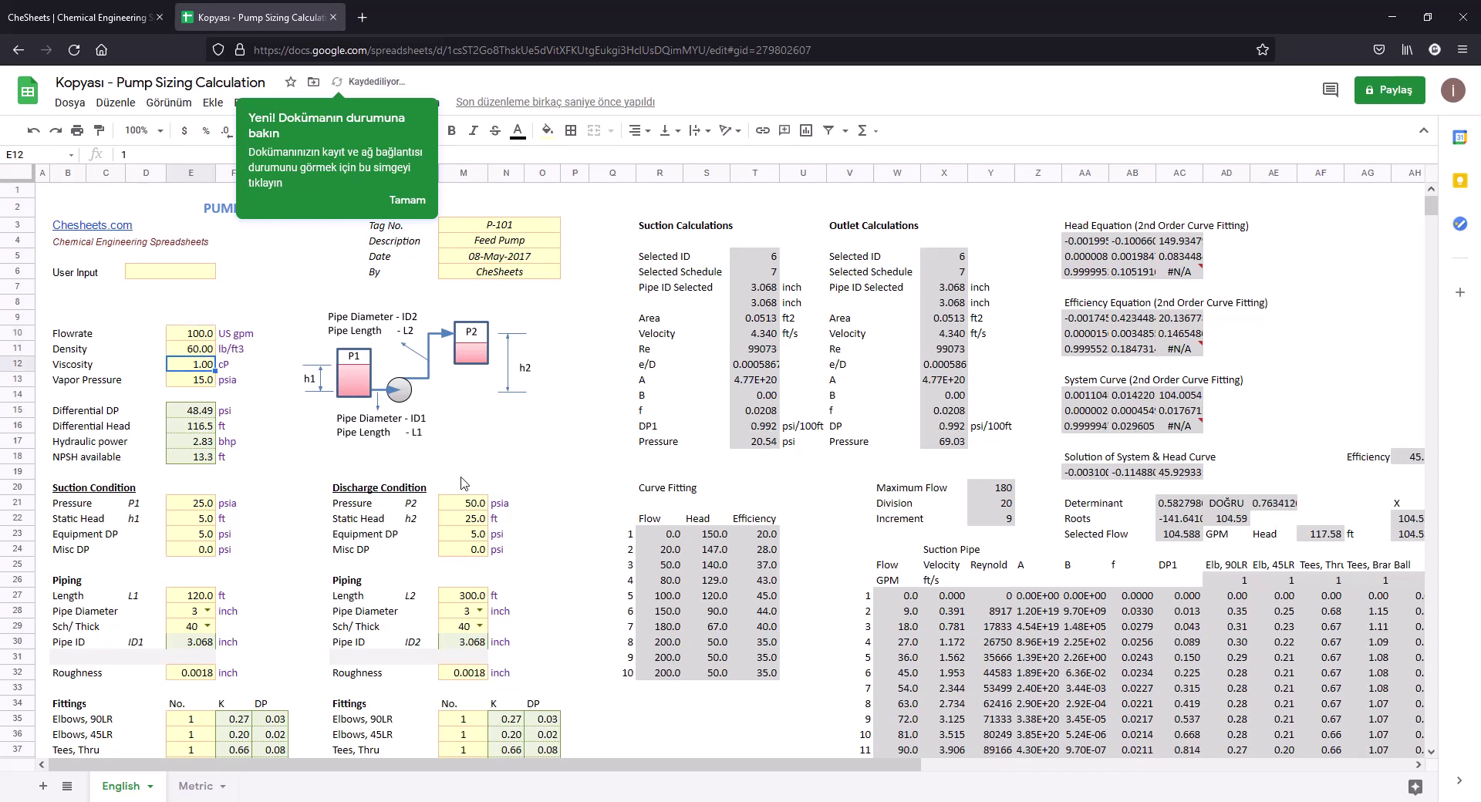
left_click(202, 552)
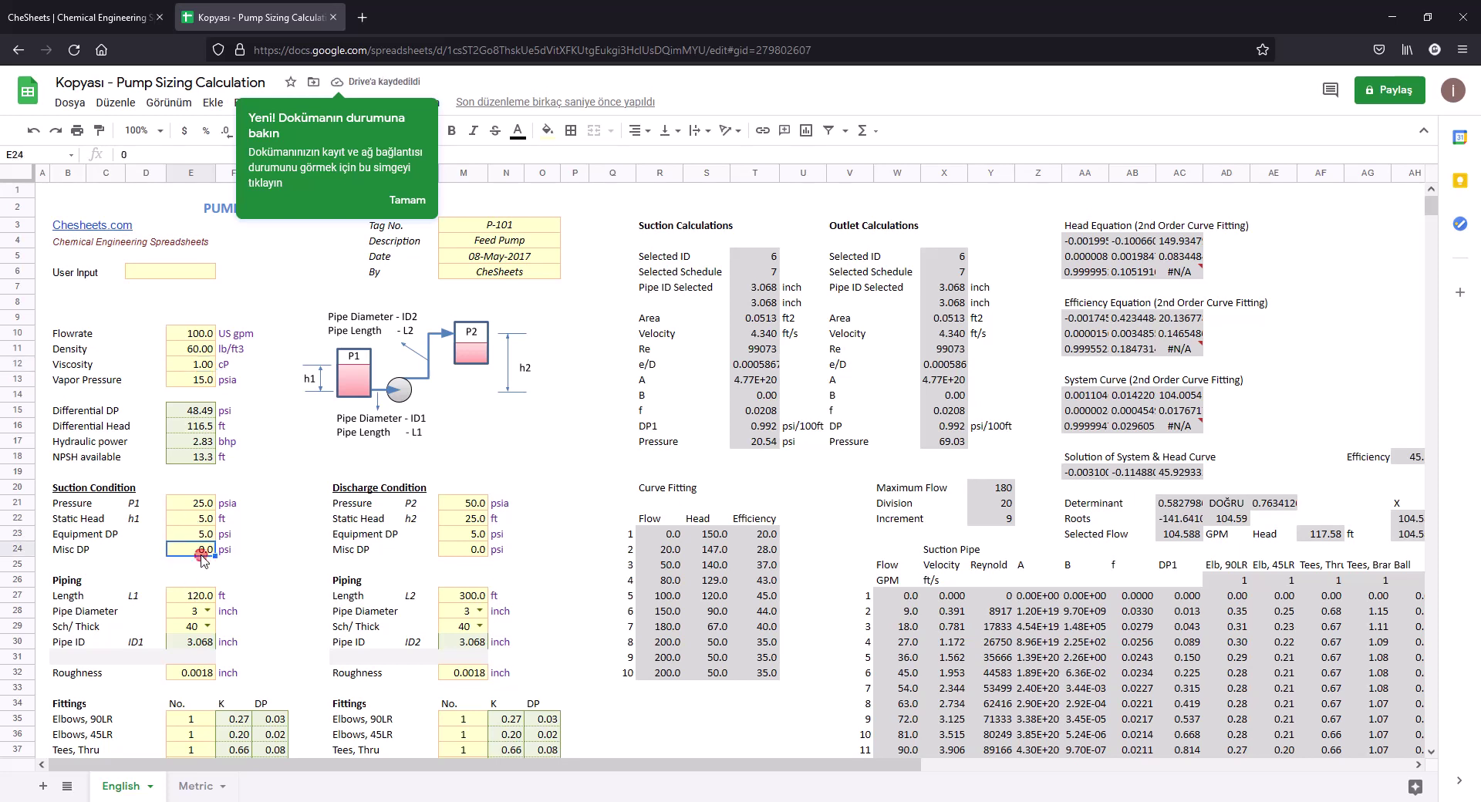
type("2")
key("Return")
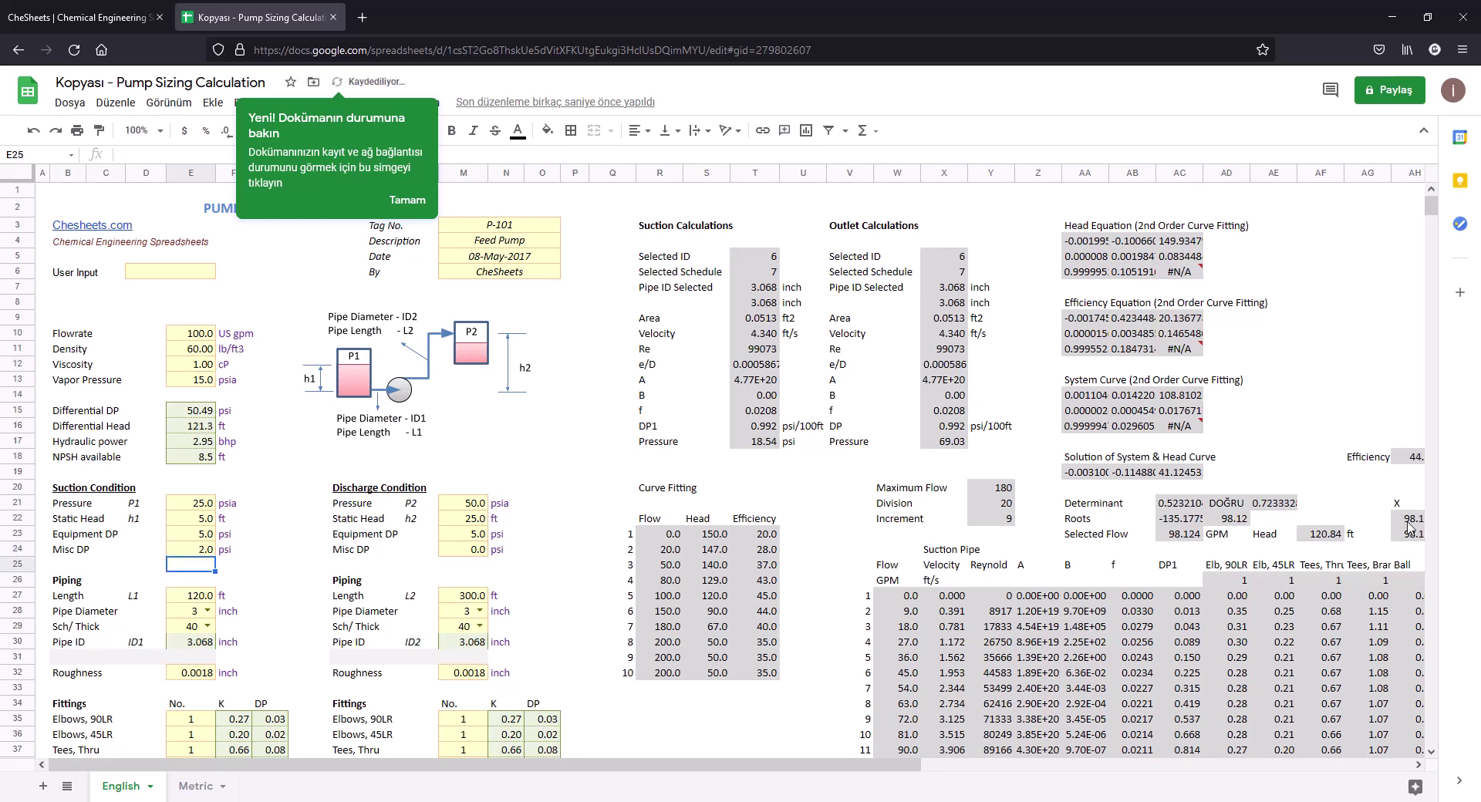
left_click(1328, 534)
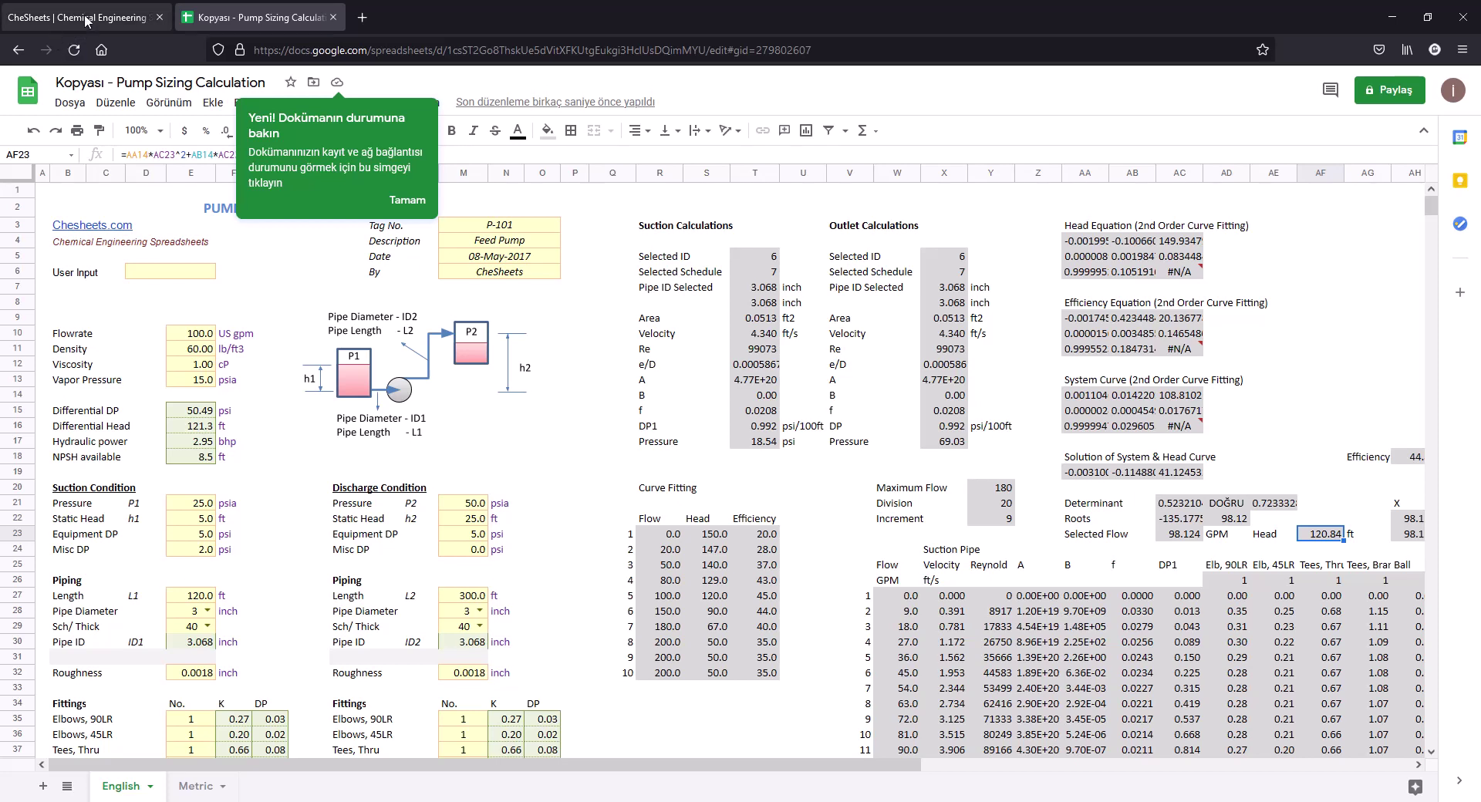
- Close the pump spreadsheet and scroll the CheSheets home page to the distillation link
left_click(333, 17)
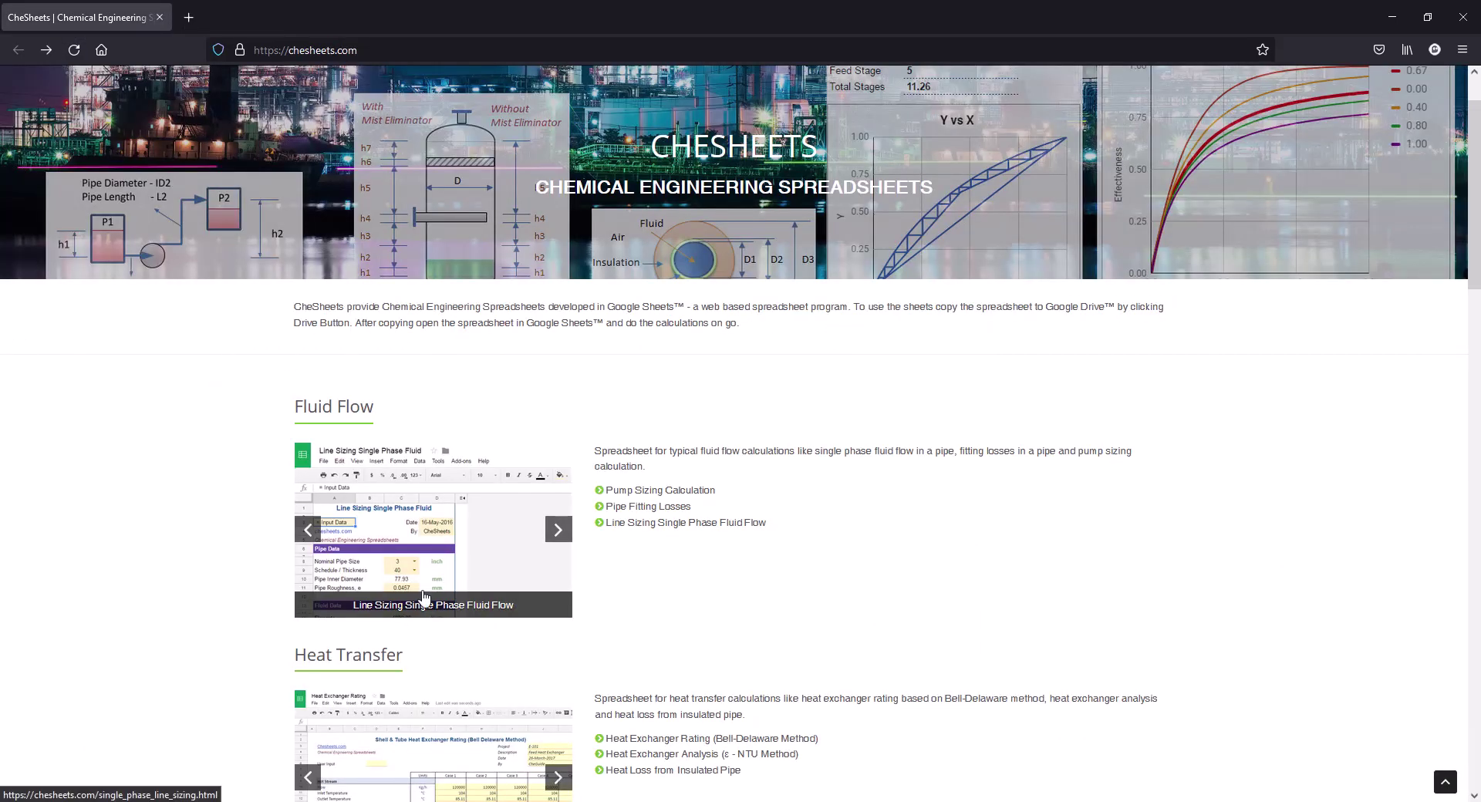
scroll(740, 686, "down", 3)
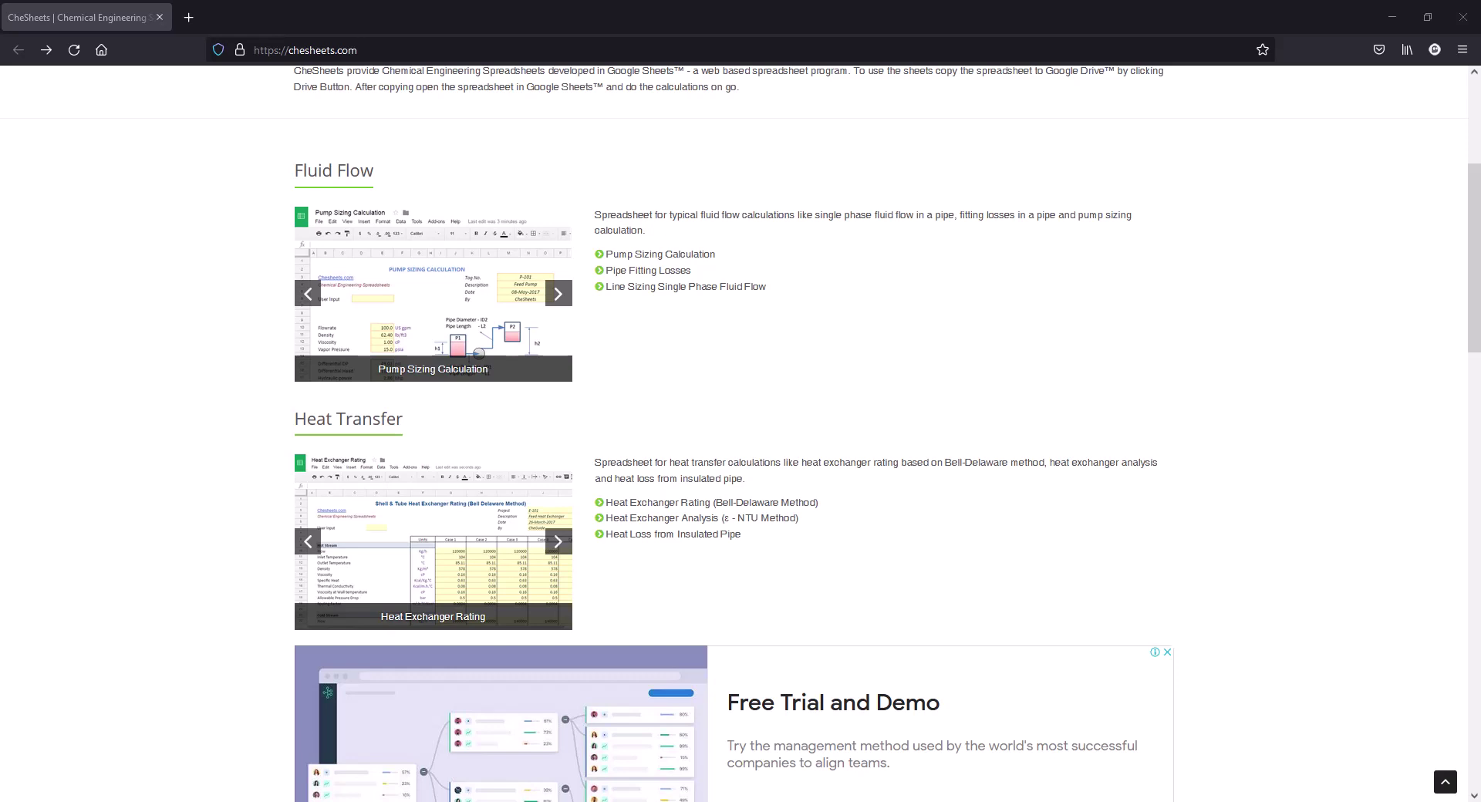
scroll(752, 334, "down", 4)
scroll(727, 330, "down", 3)
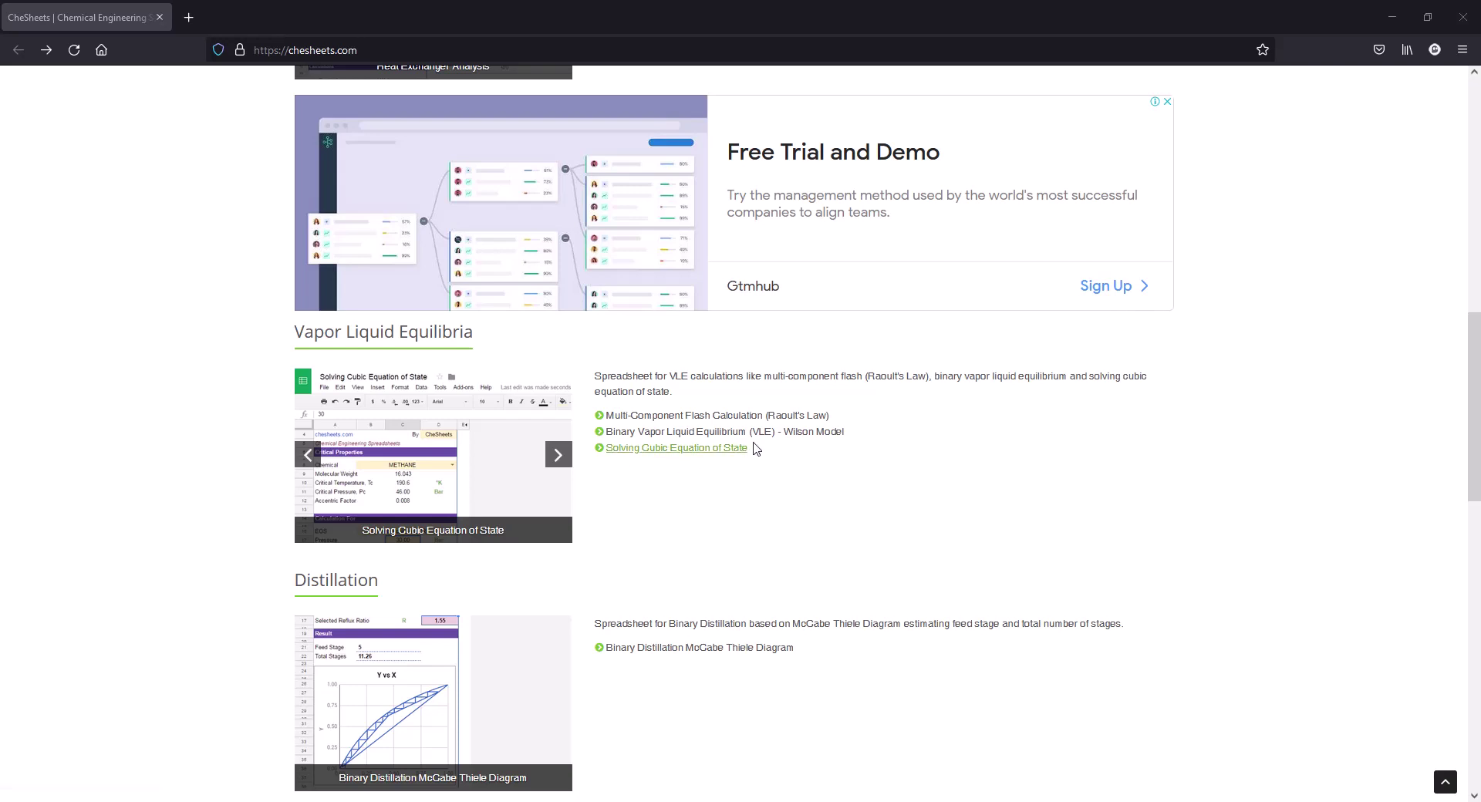
scroll(649, 420, "up", 1)
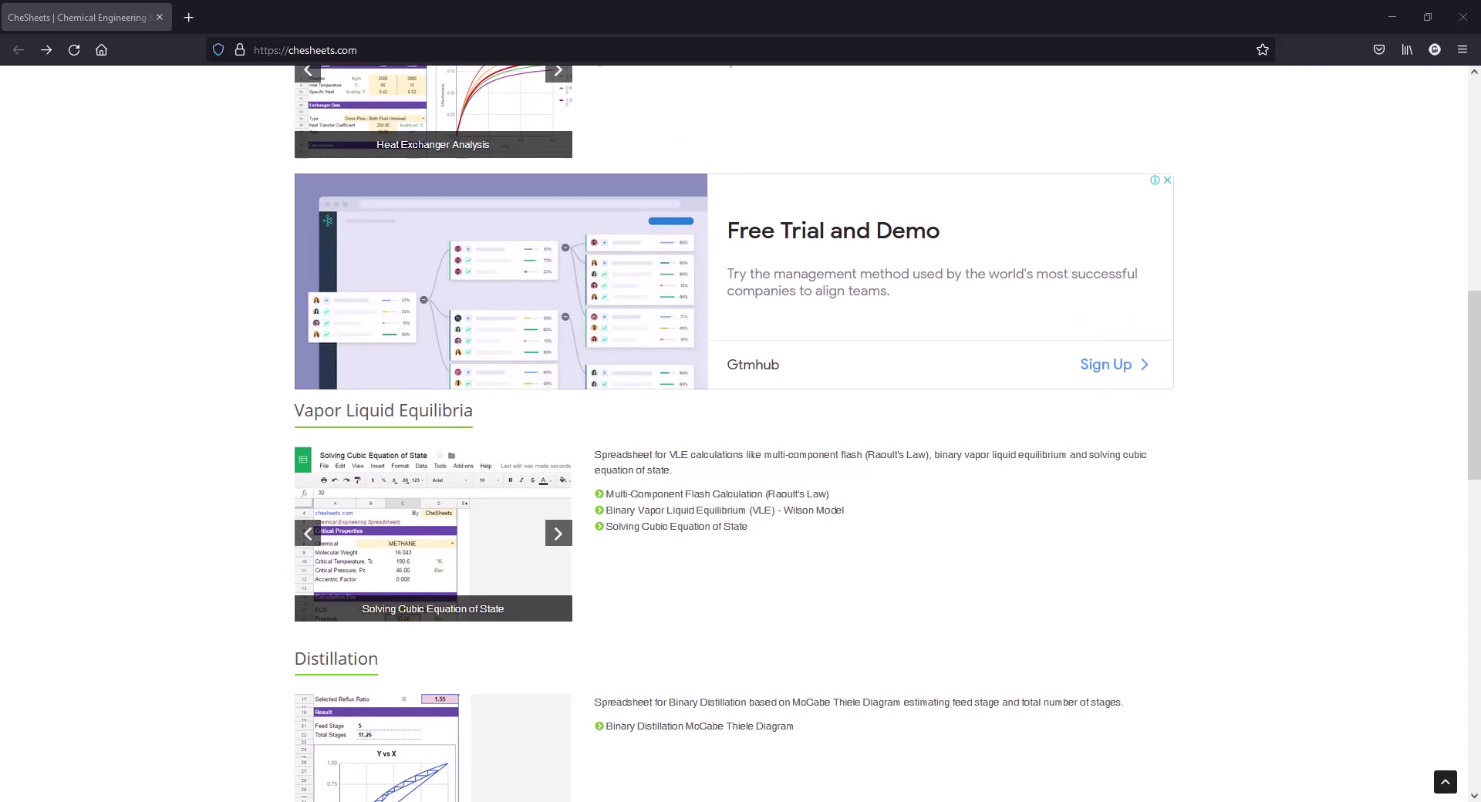
scroll(840, 543, "down", 4)
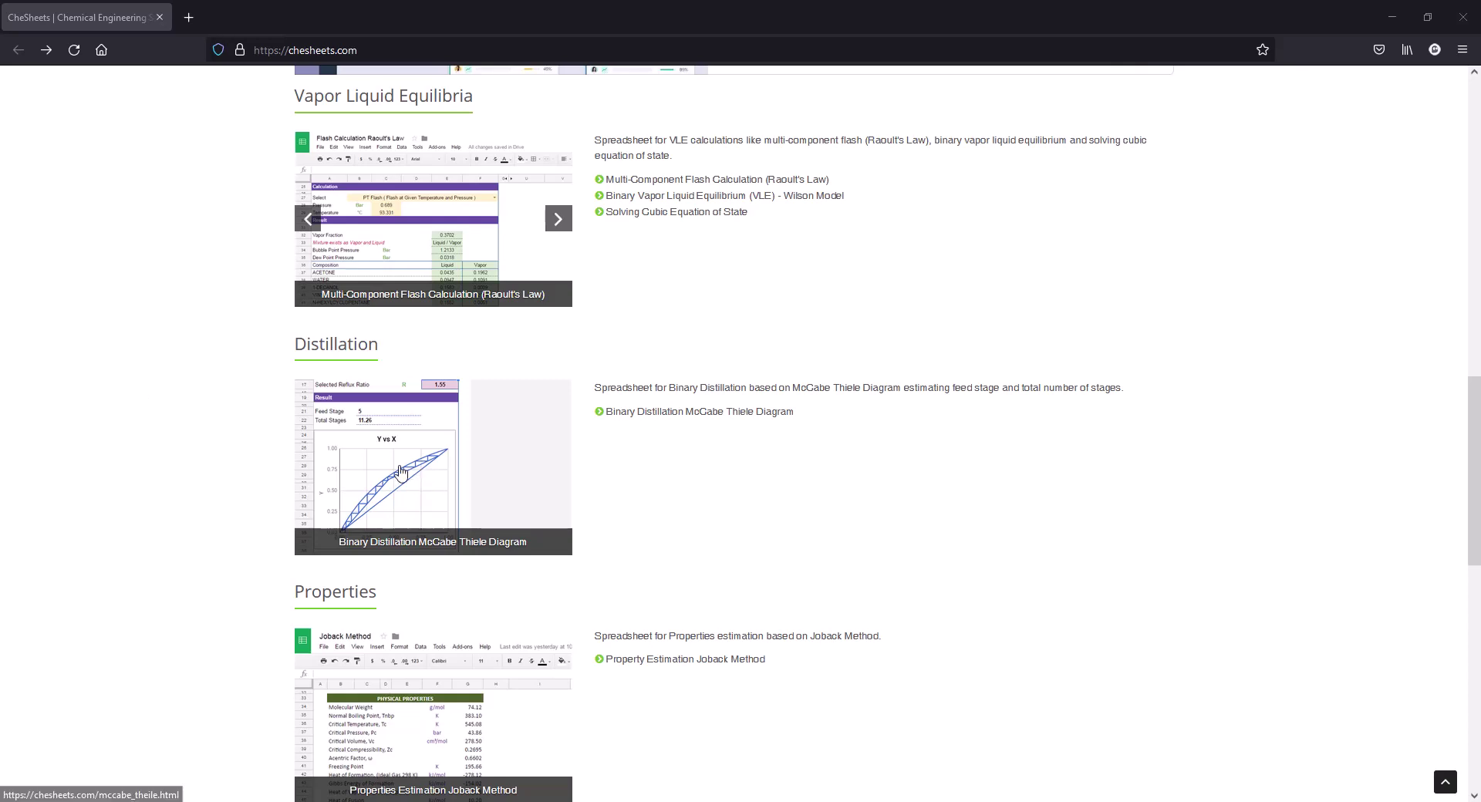
- Open Binary Distillation McCabe Thiele in a new tab and make its Google Sheets copy
right_click(422, 407)
left_click(443, 426)
left_click(293, 14)
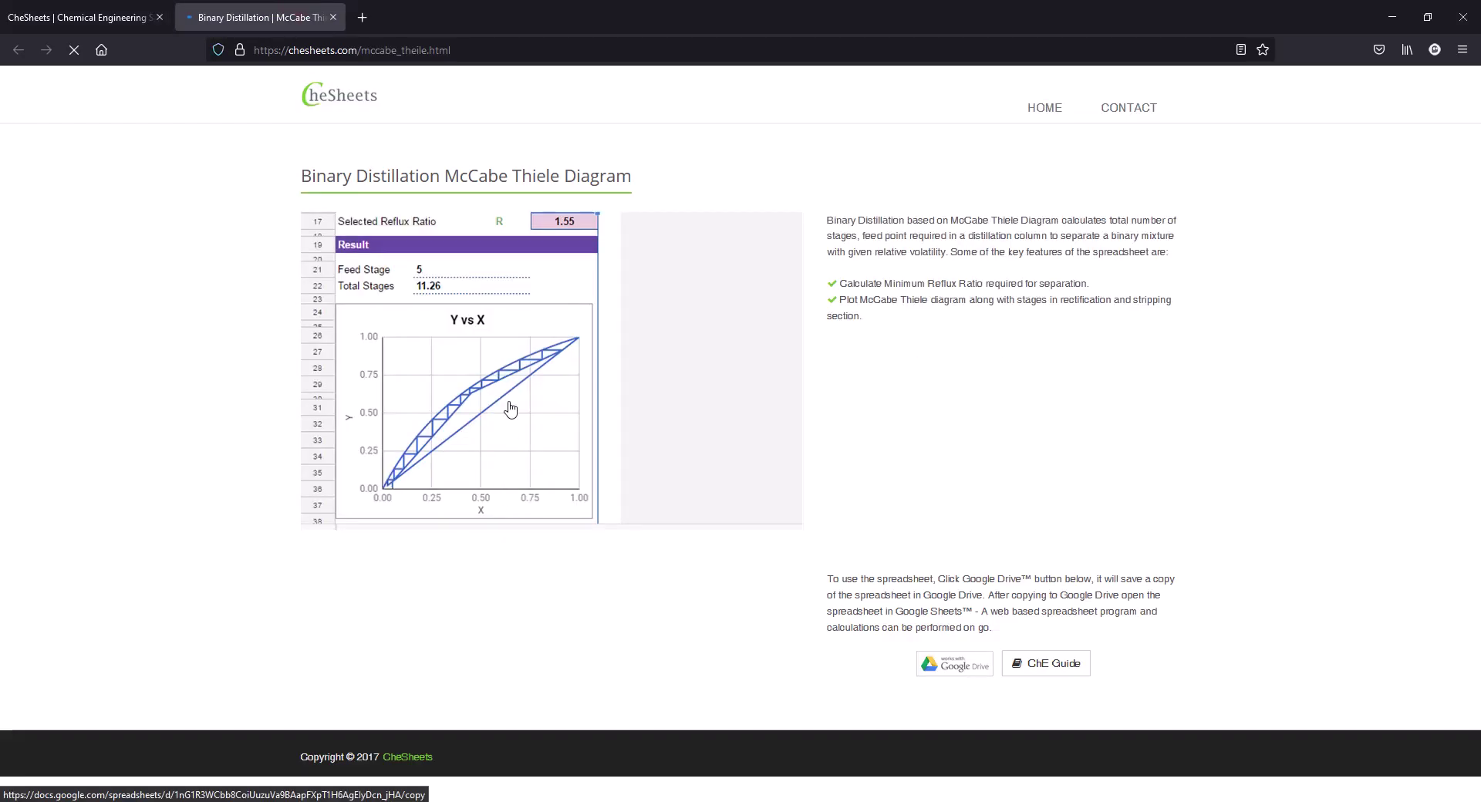
left_click(512, 409)
left_click(531, 336)
left_click(532, 338)
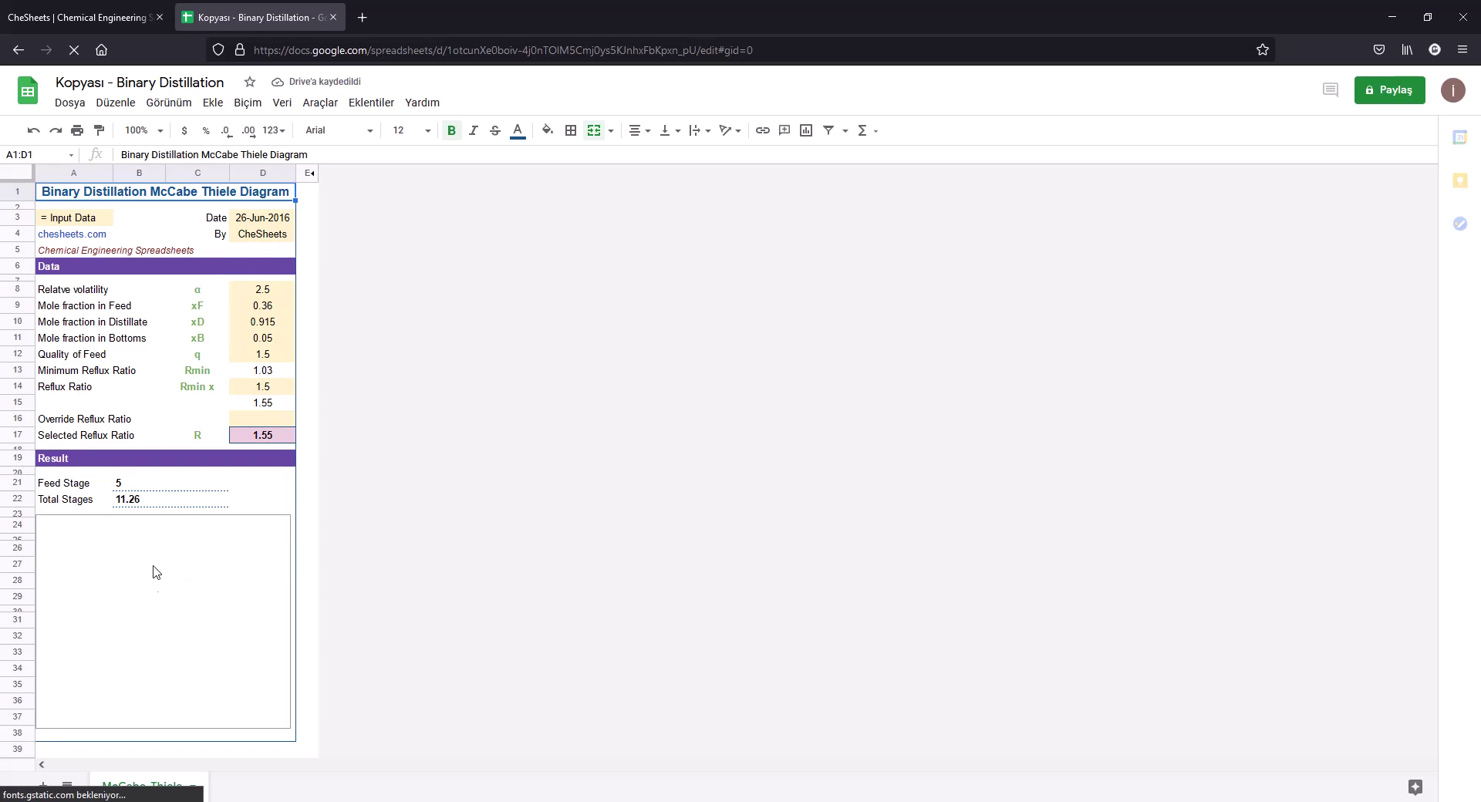
- Set relative volatility D8 to 5 and distillate mole fraction D10 to 0,968
left_click(155, 341)
left_click(255, 291)
type("5")
key("Return")
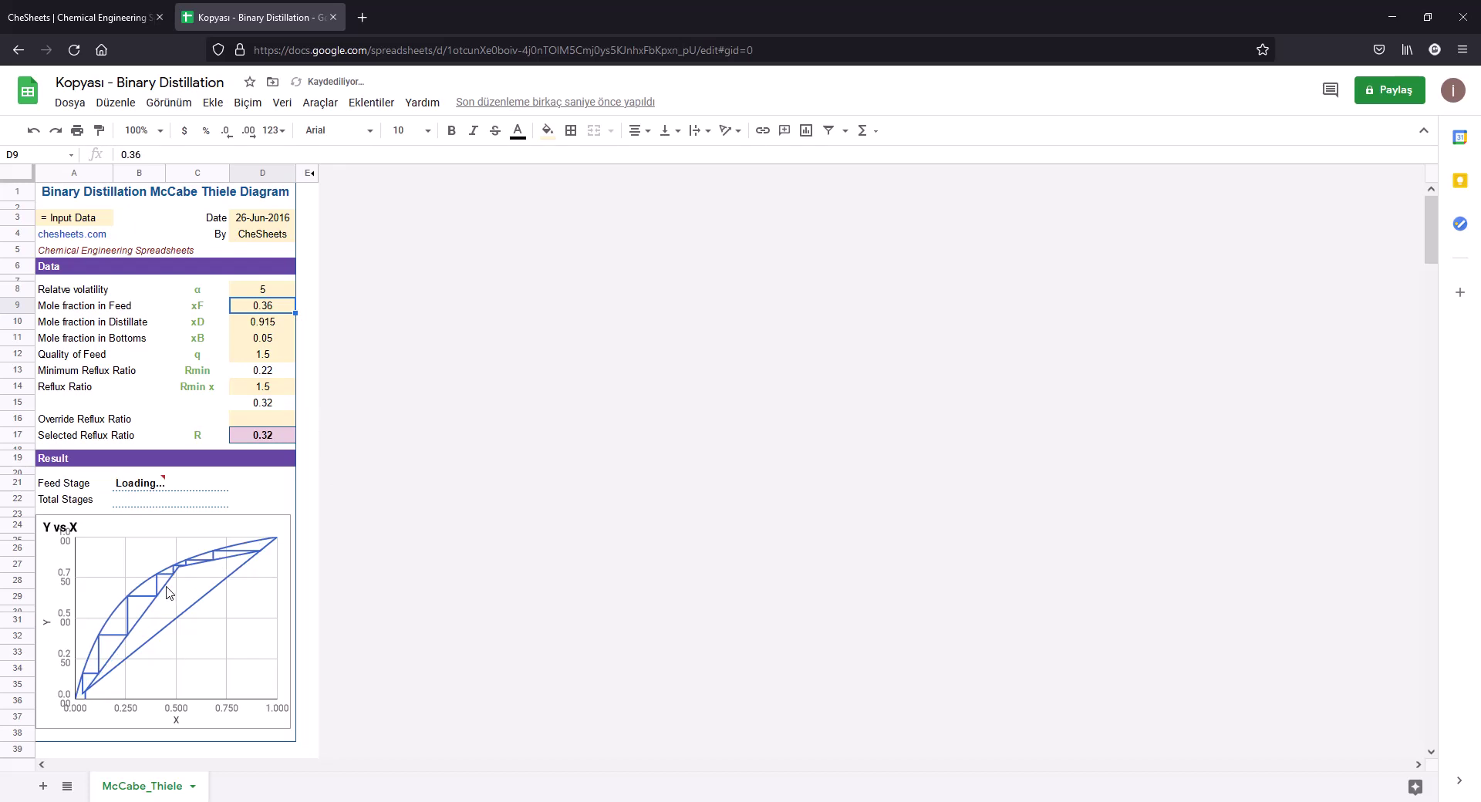
left_click(271, 326)
left_click(279, 308)
left_click(274, 324)
type("0,968")
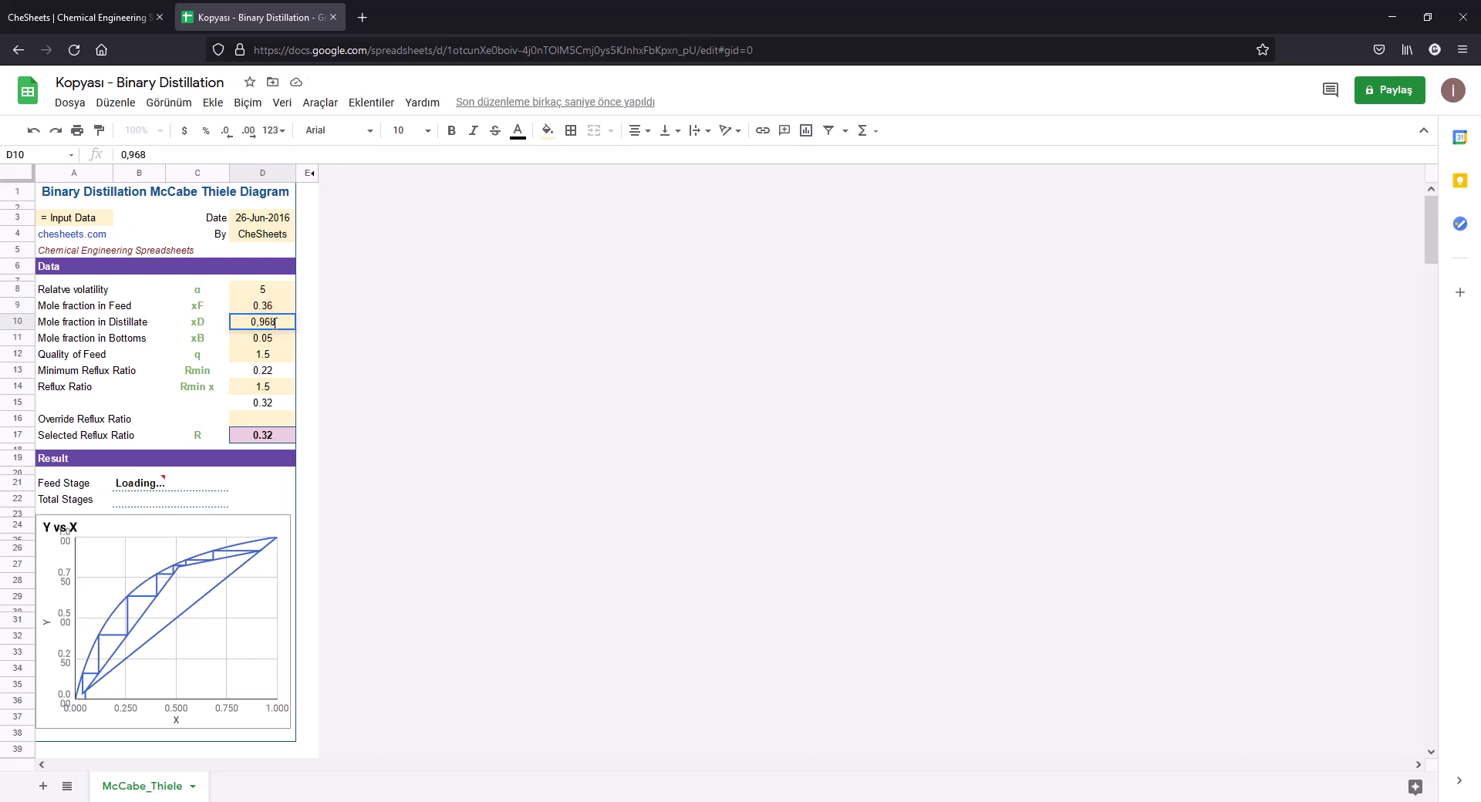
key("Return")
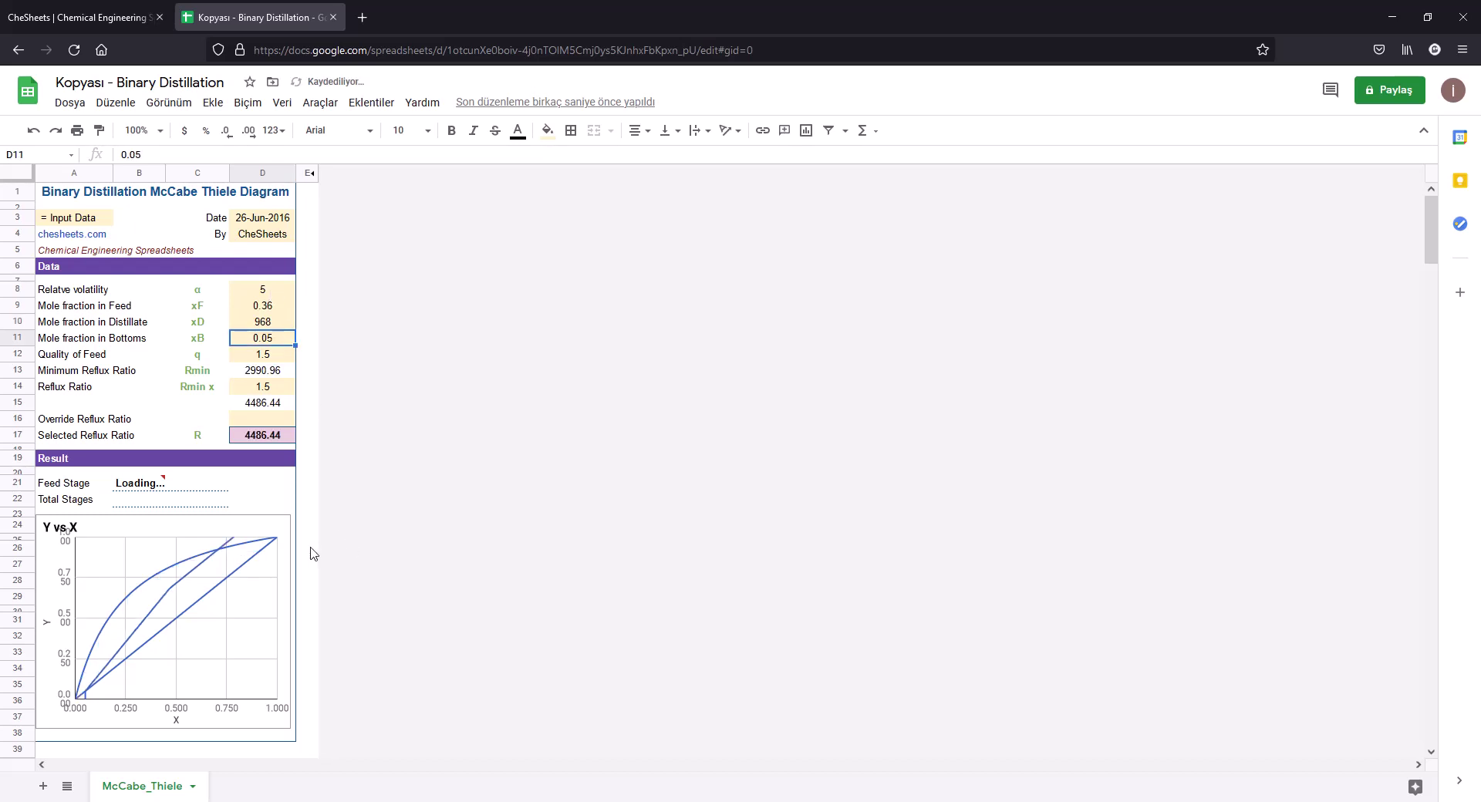
- Review the recalculated stages and Y vs X chart, then close the distillation copy
left_click(174, 617)
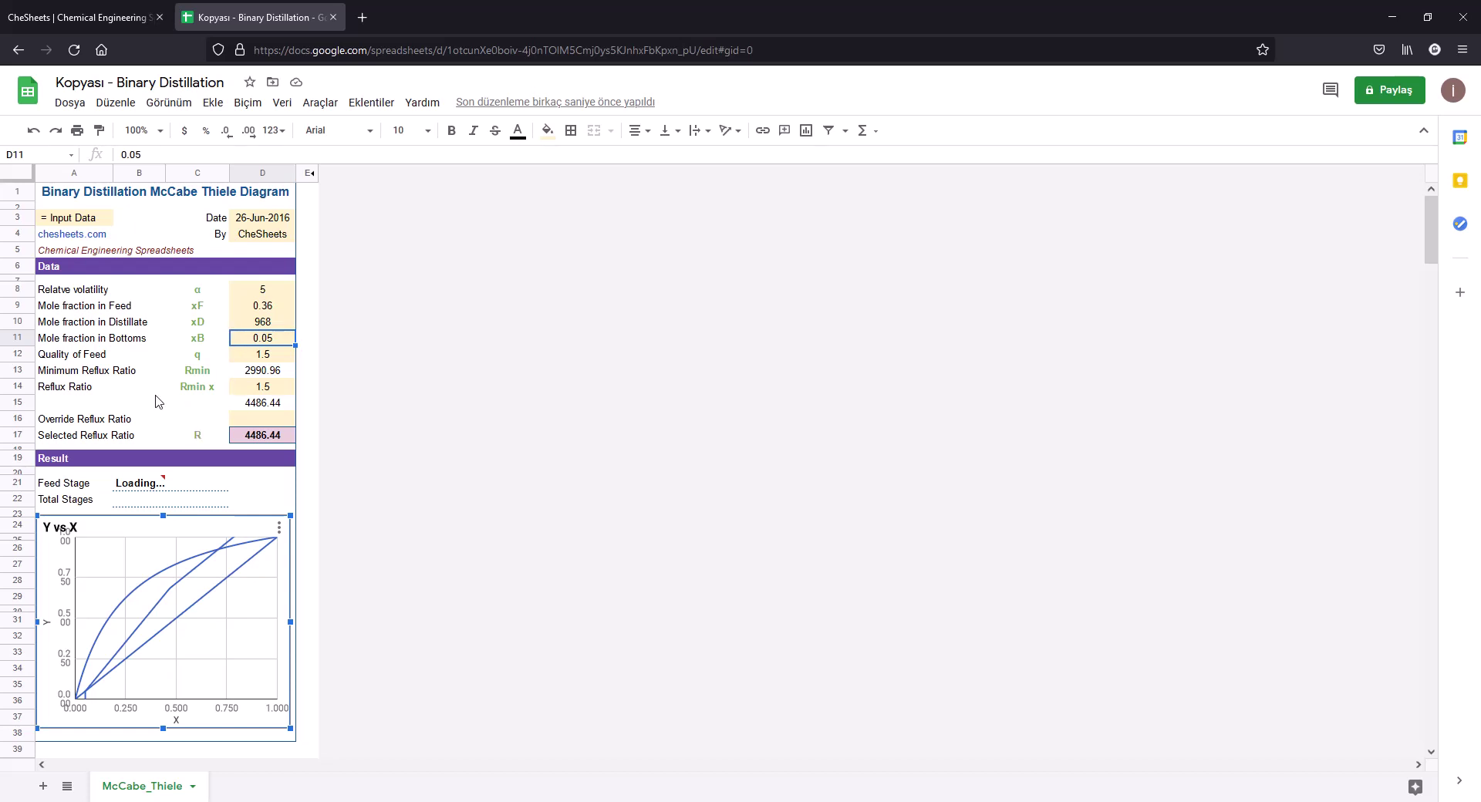
scroll(124, 507, "down", 2)
scroll(123, 507, "down", 8)
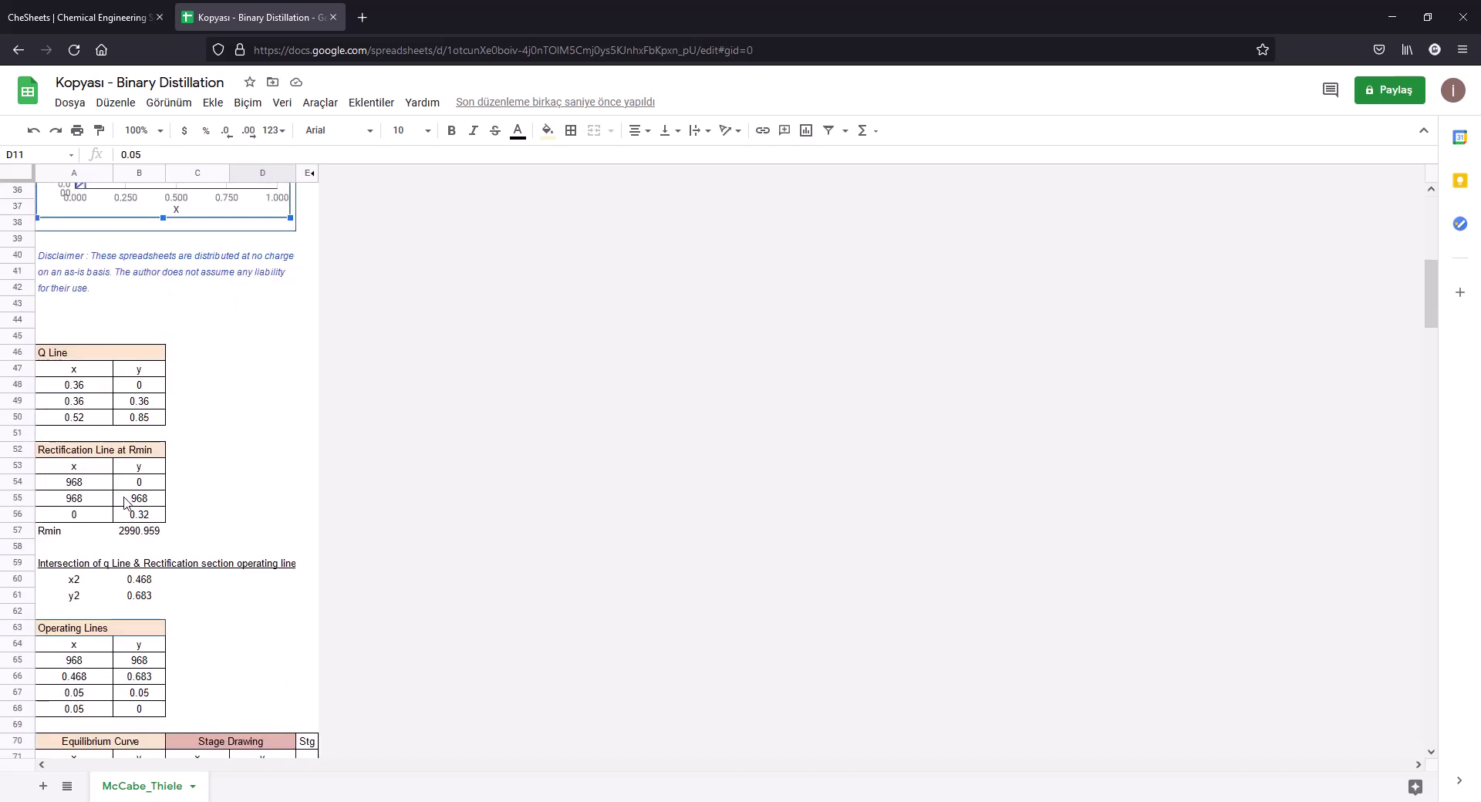
scroll(125, 500, "down", 6)
scroll(124, 500, "down", 14)
scroll(125, 498, "down", 14)
scroll(126, 491, "down", 14)
scroll(127, 492, "down", 10)
scroll(150, 487, "up", 20)
scroll(155, 482, "up", 15)
scroll(158, 475, "up", 10)
scroll(162, 472, "down", 3)
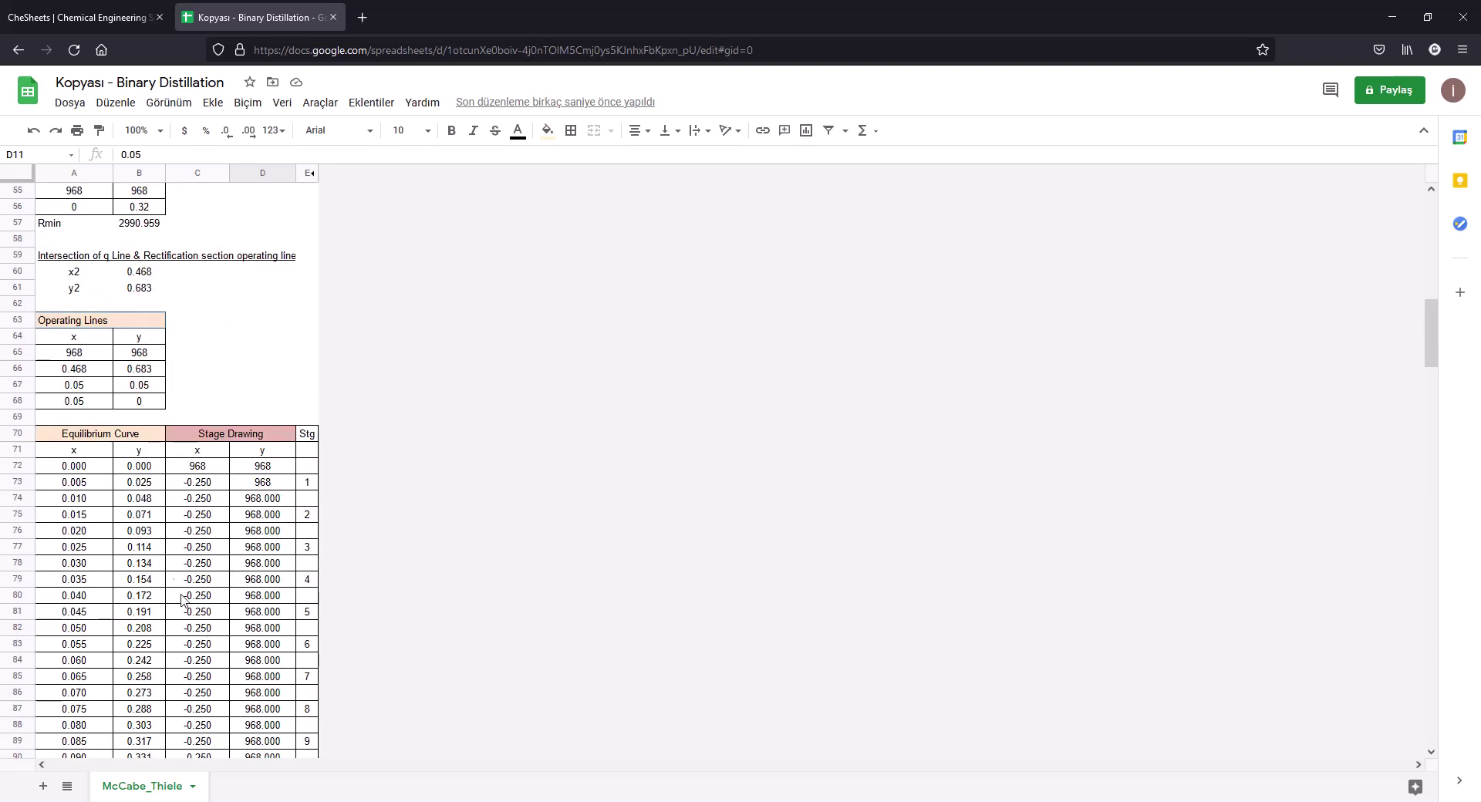
scroll(249, 461, "up", 14)
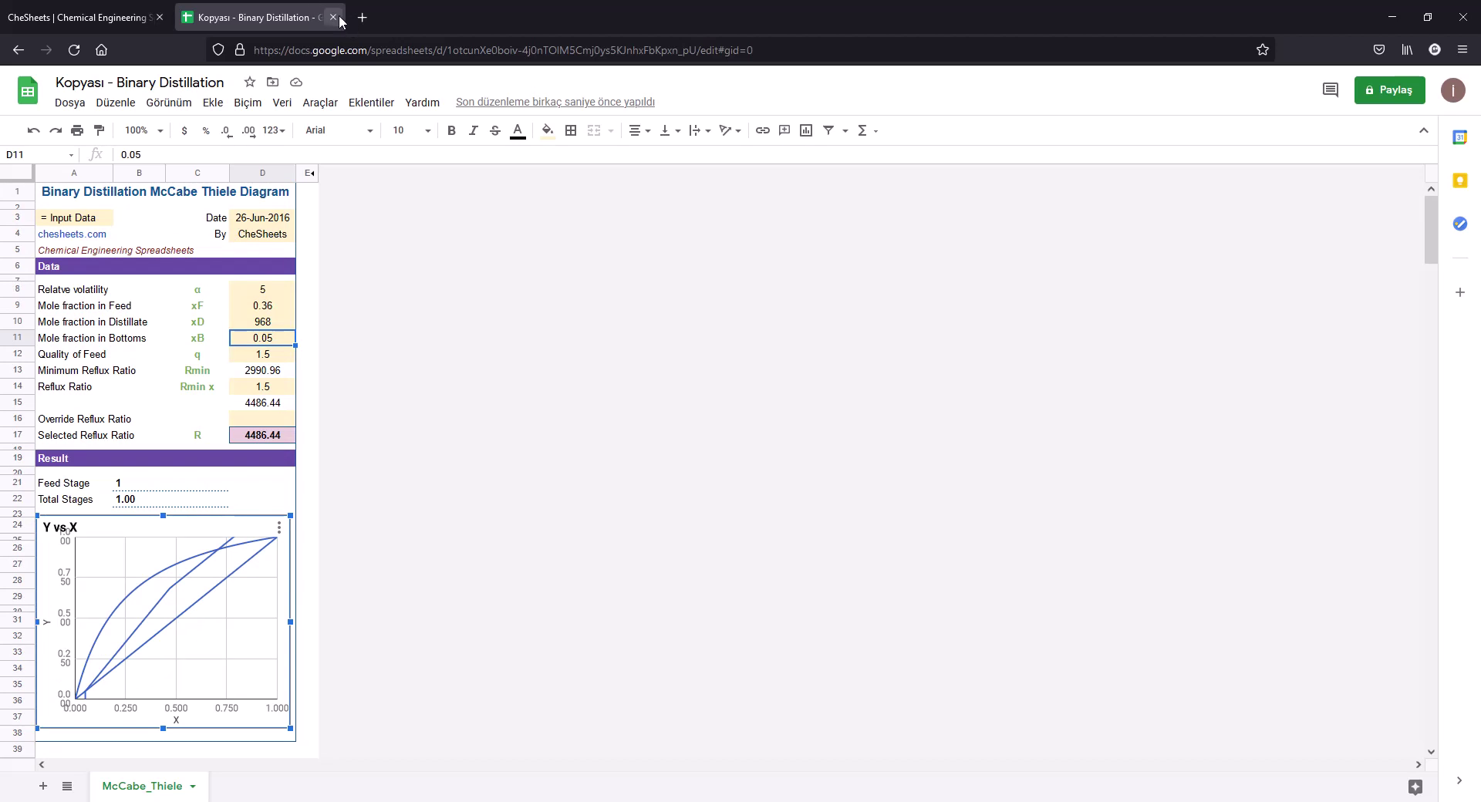
left_click(333, 17)
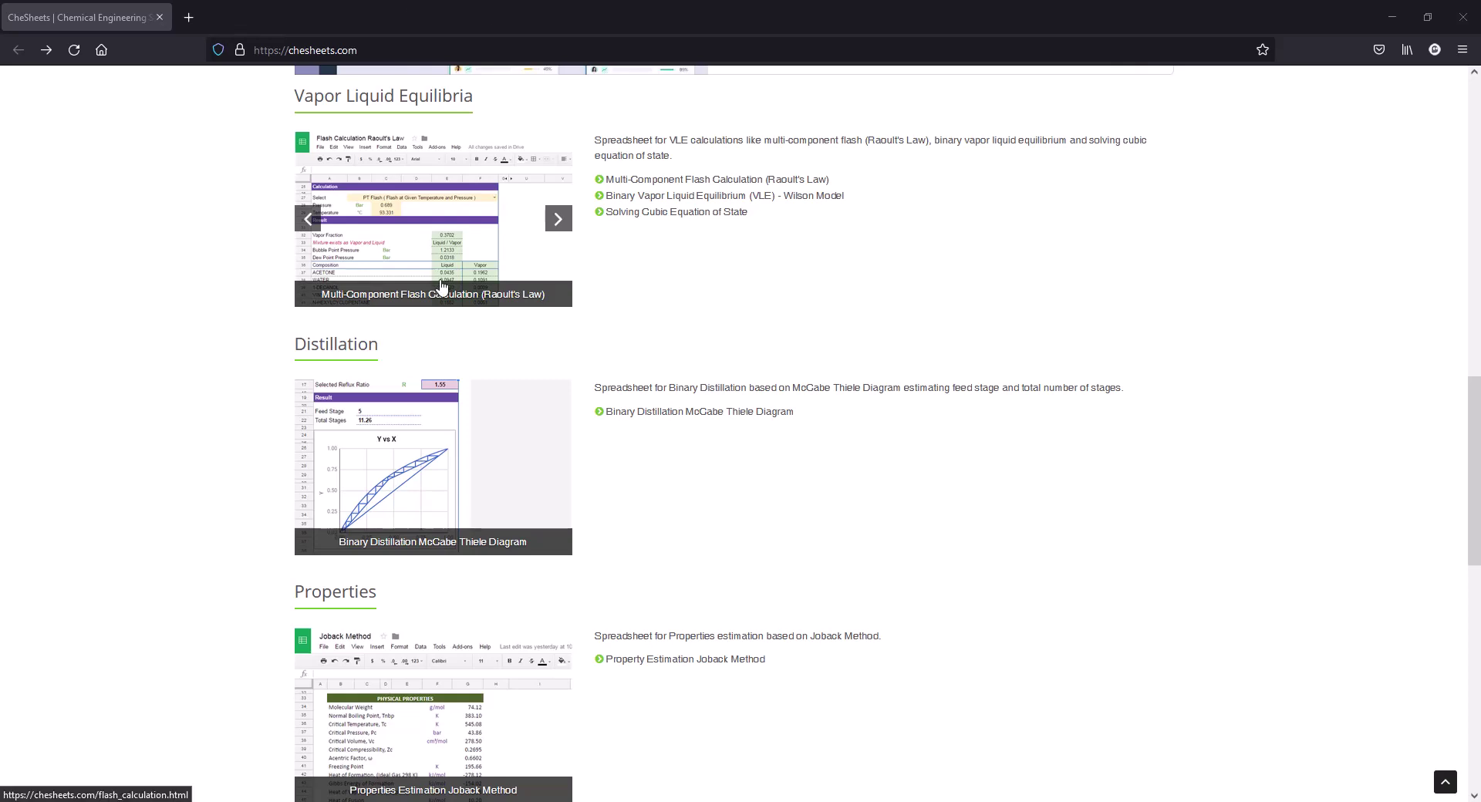
- Open the Joback Method page in a new tab and make its Google Sheets copy
scroll(440, 291, "down", 2)
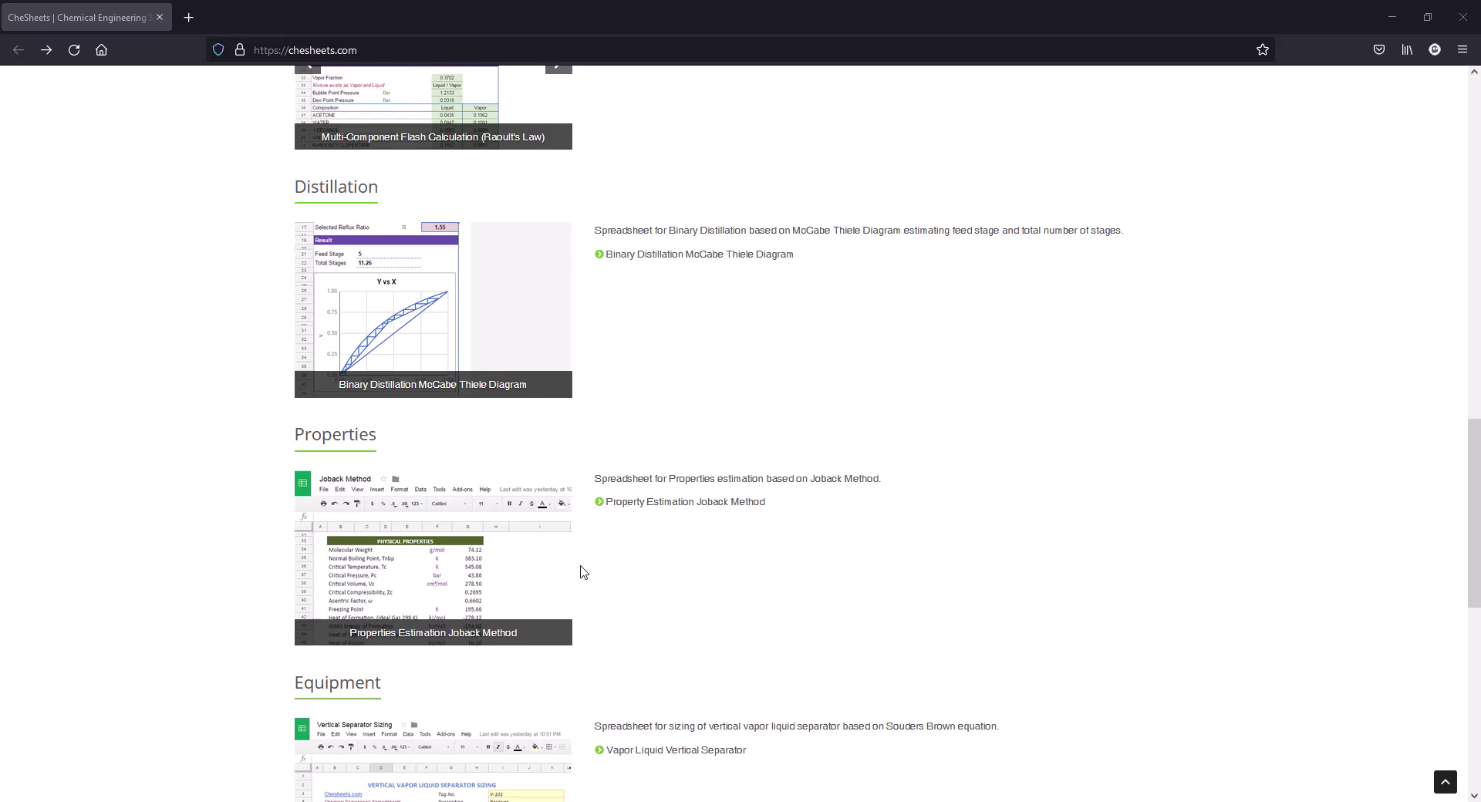
right_click(480, 498)
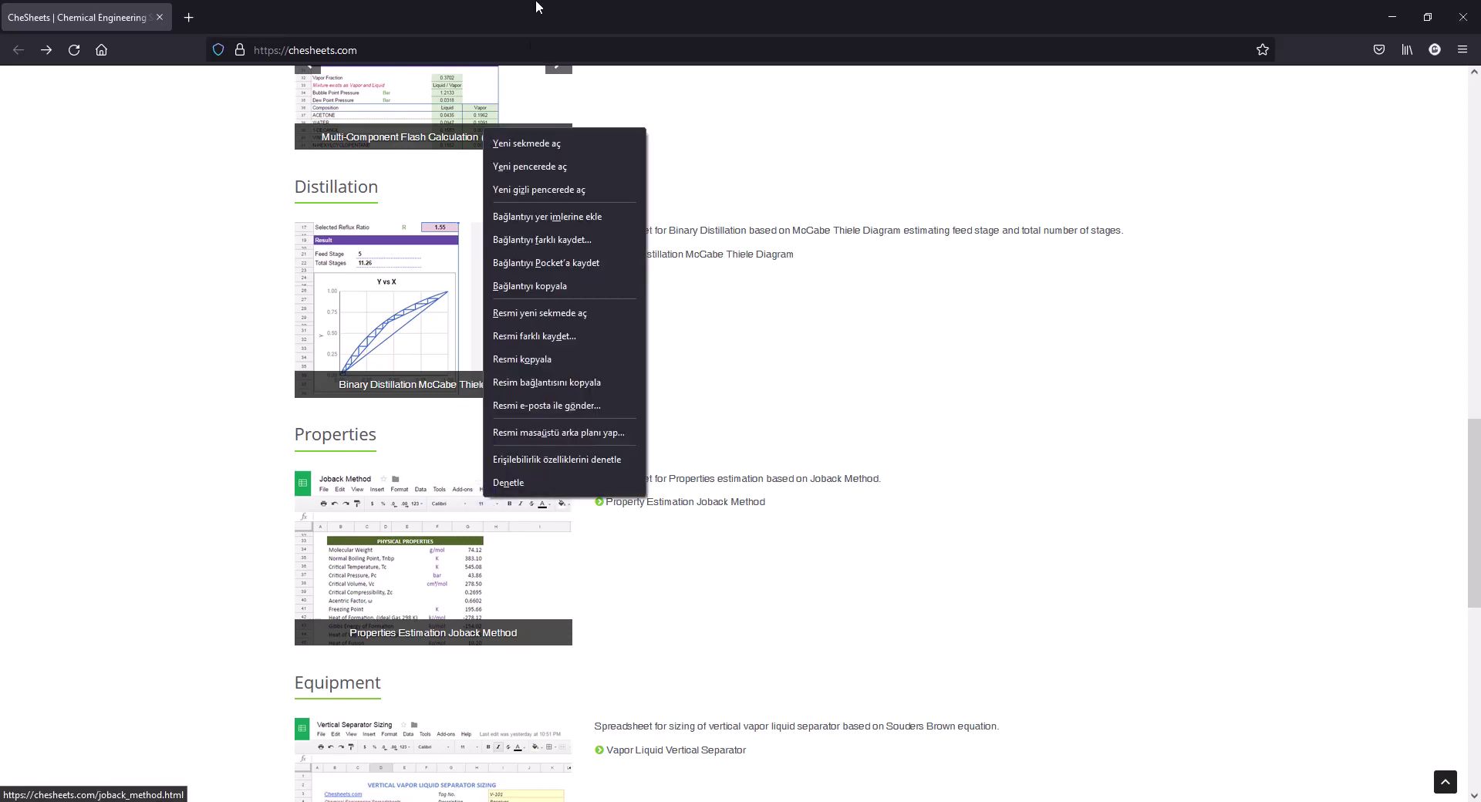
left_click(528, 143)
left_click(257, 11)
left_click(426, 407)
left_click(532, 331)
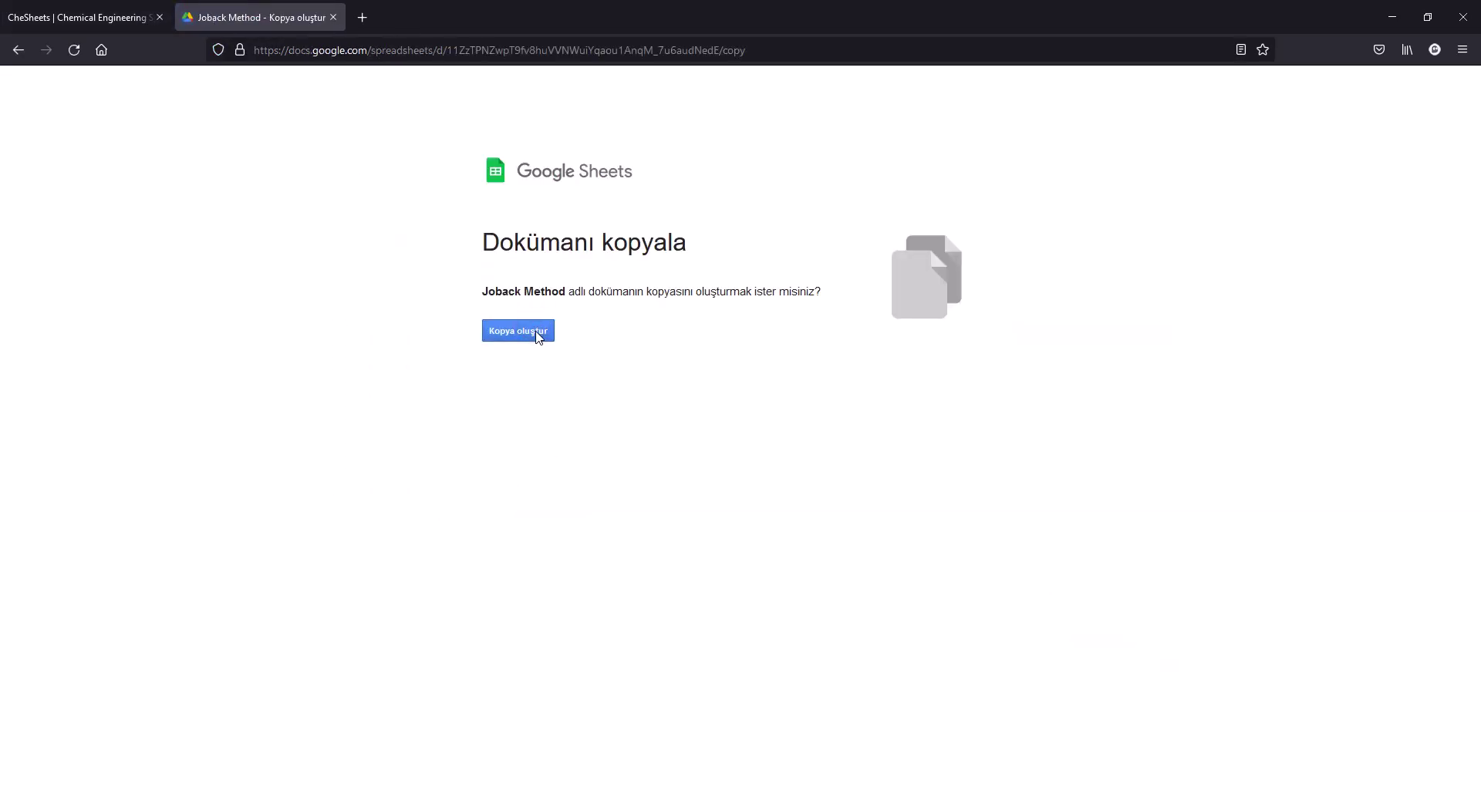
left_click(538, 333)
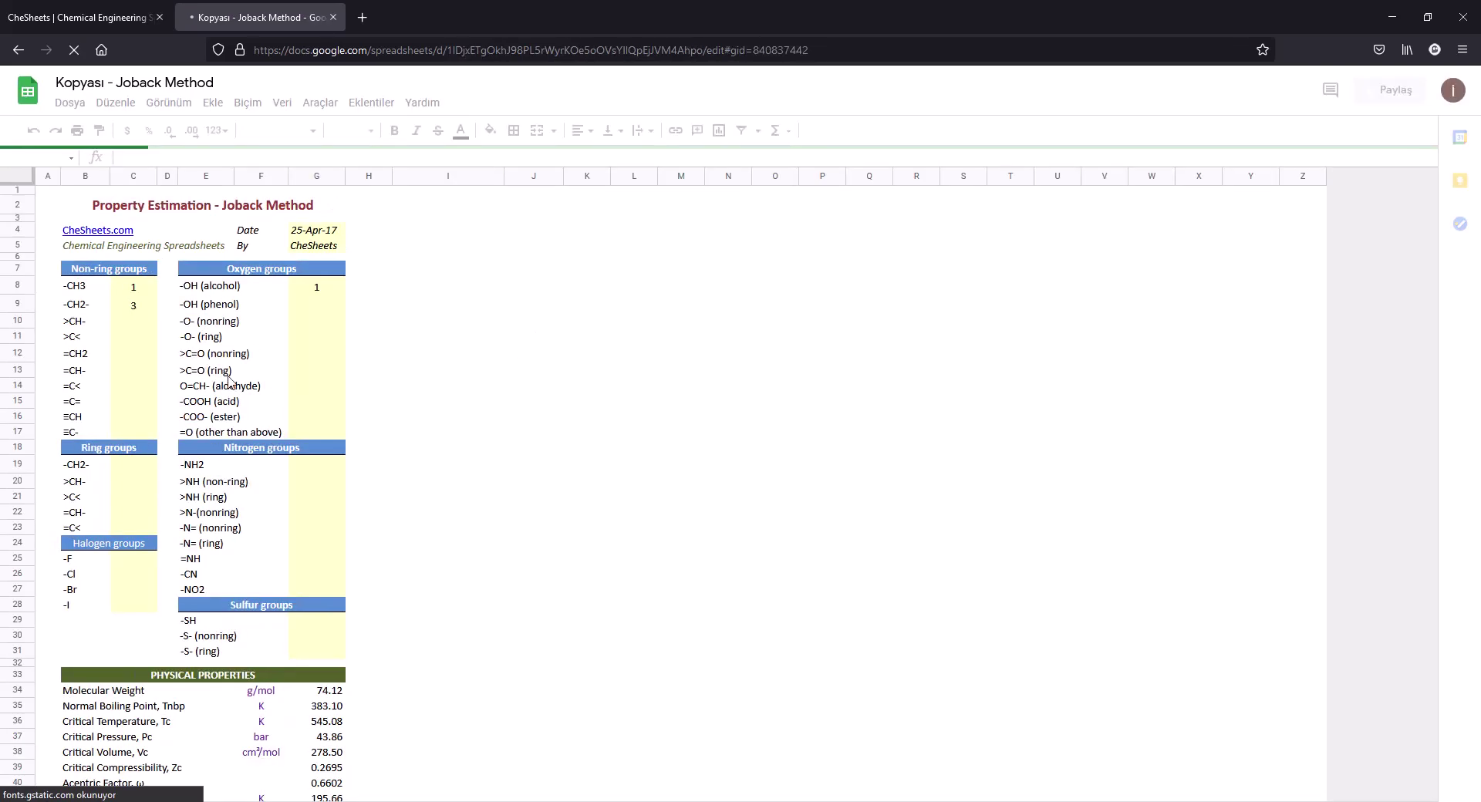
- Enter 2 phenol -OH groups in G9 and 2 ≡C- groups in C17
left_click(192, 367)
scroll(256, 438, "down", 3)
scroll(256, 438, "up", 3)
scroll(270, 470, "down", 4)
scroll(269, 470, "up", 4)
left_click(316, 300)
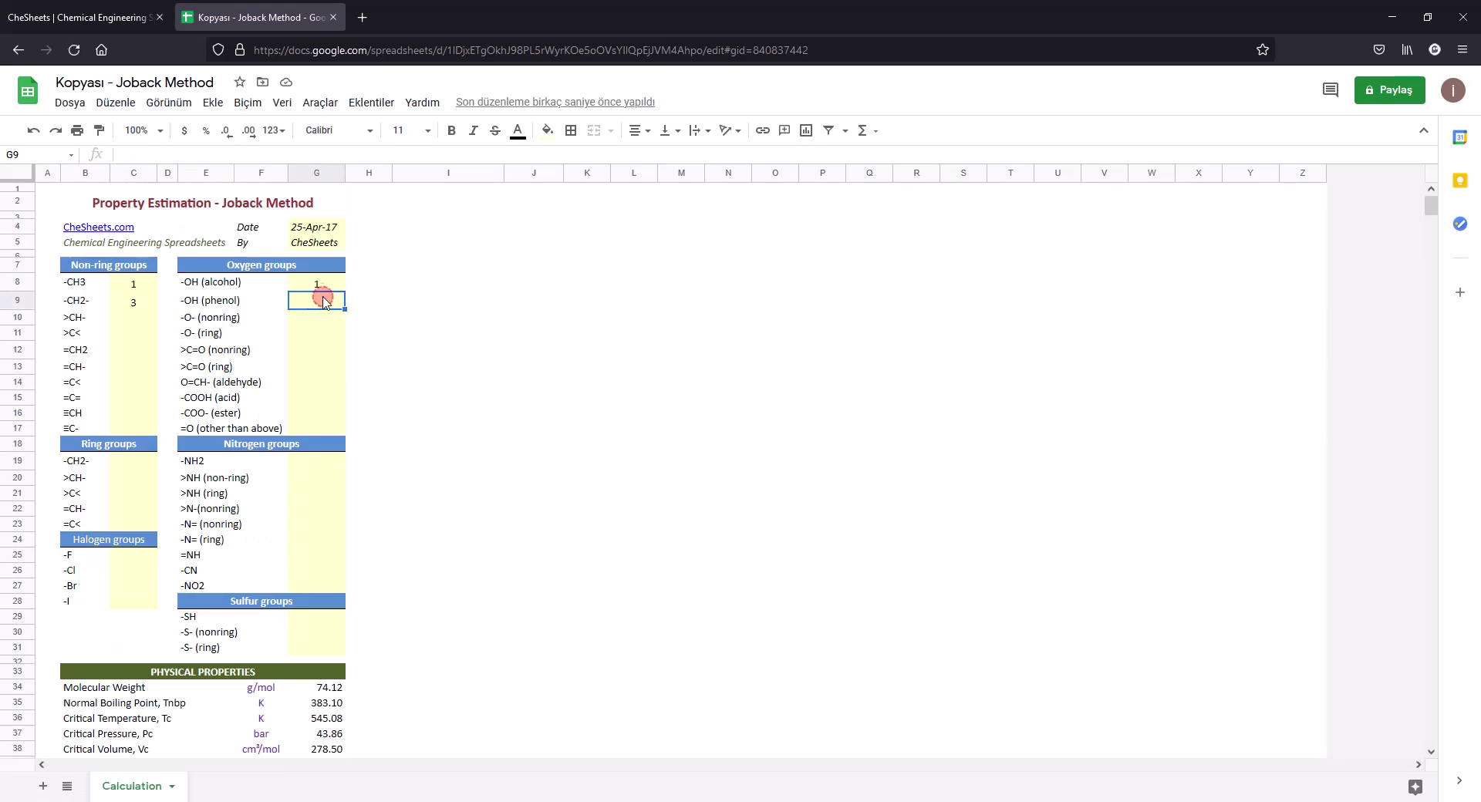
type("2")
key("Return")
left_click(112, 428)
type("2")
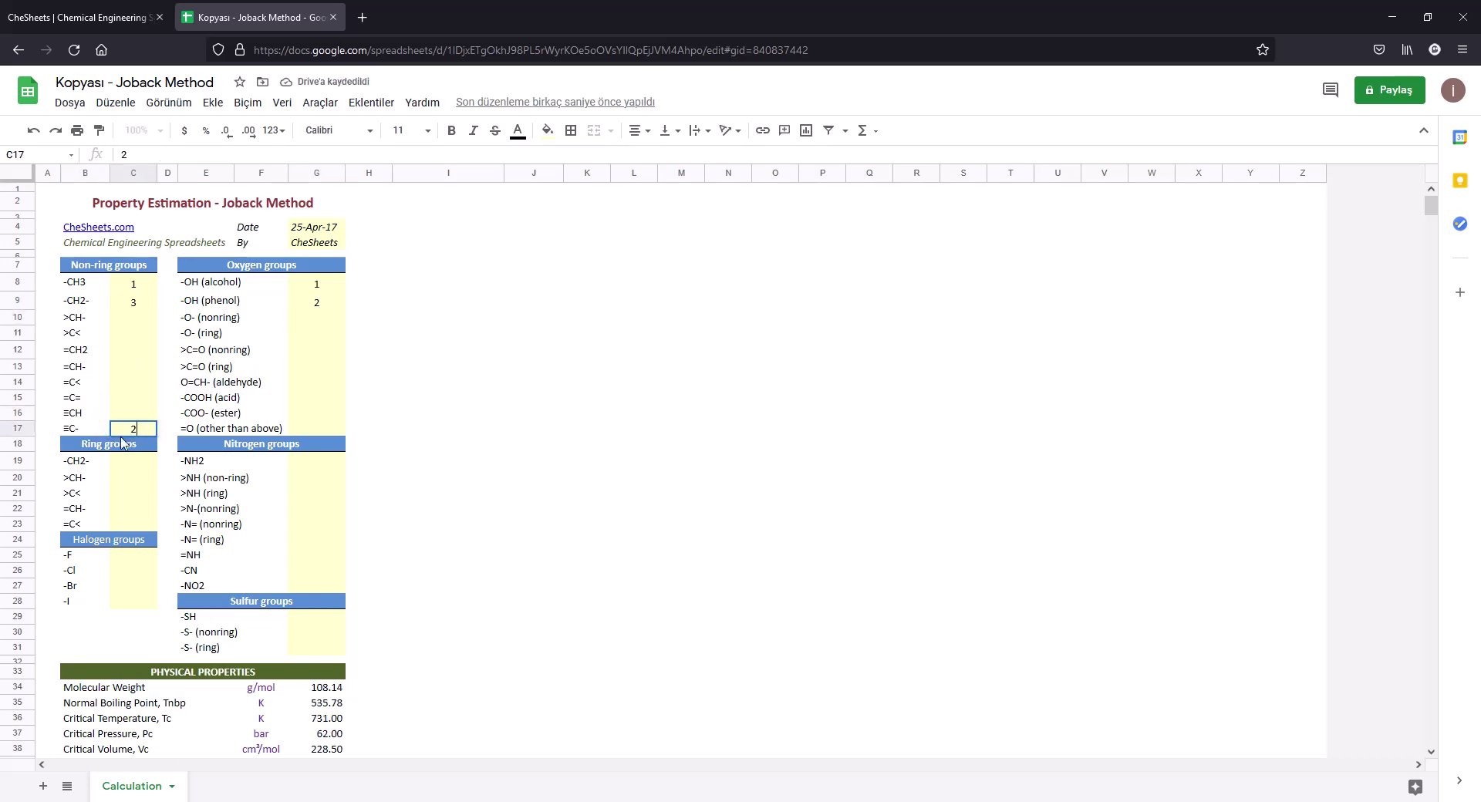
key("Return")
- Check the estimated 132.16 g/mol weight and 590.54 K boiling point, then close the copy
scroll(182, 354, "down", 5)
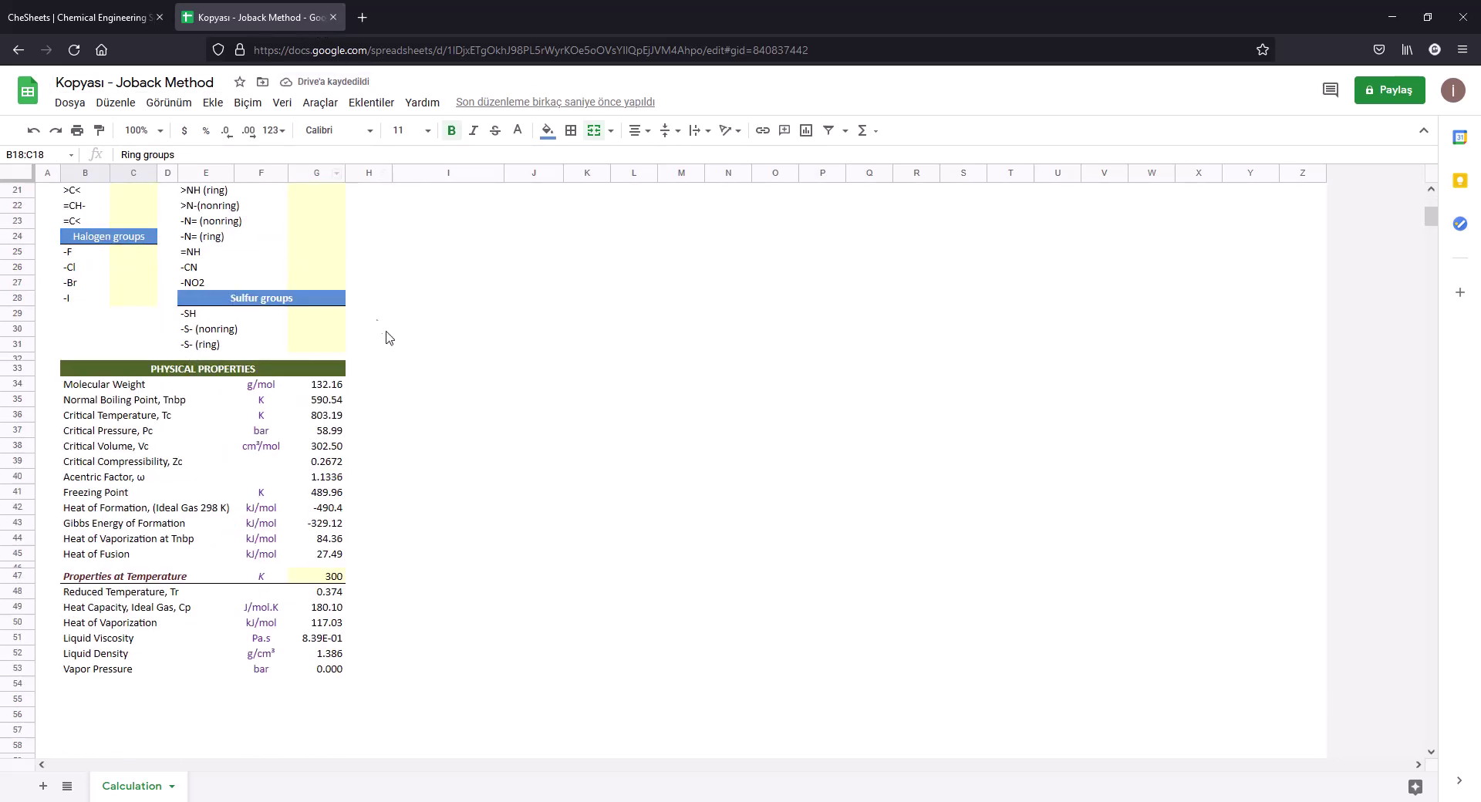
scroll(383, 333, "up", 5)
scroll(333, 490, "down", 3)
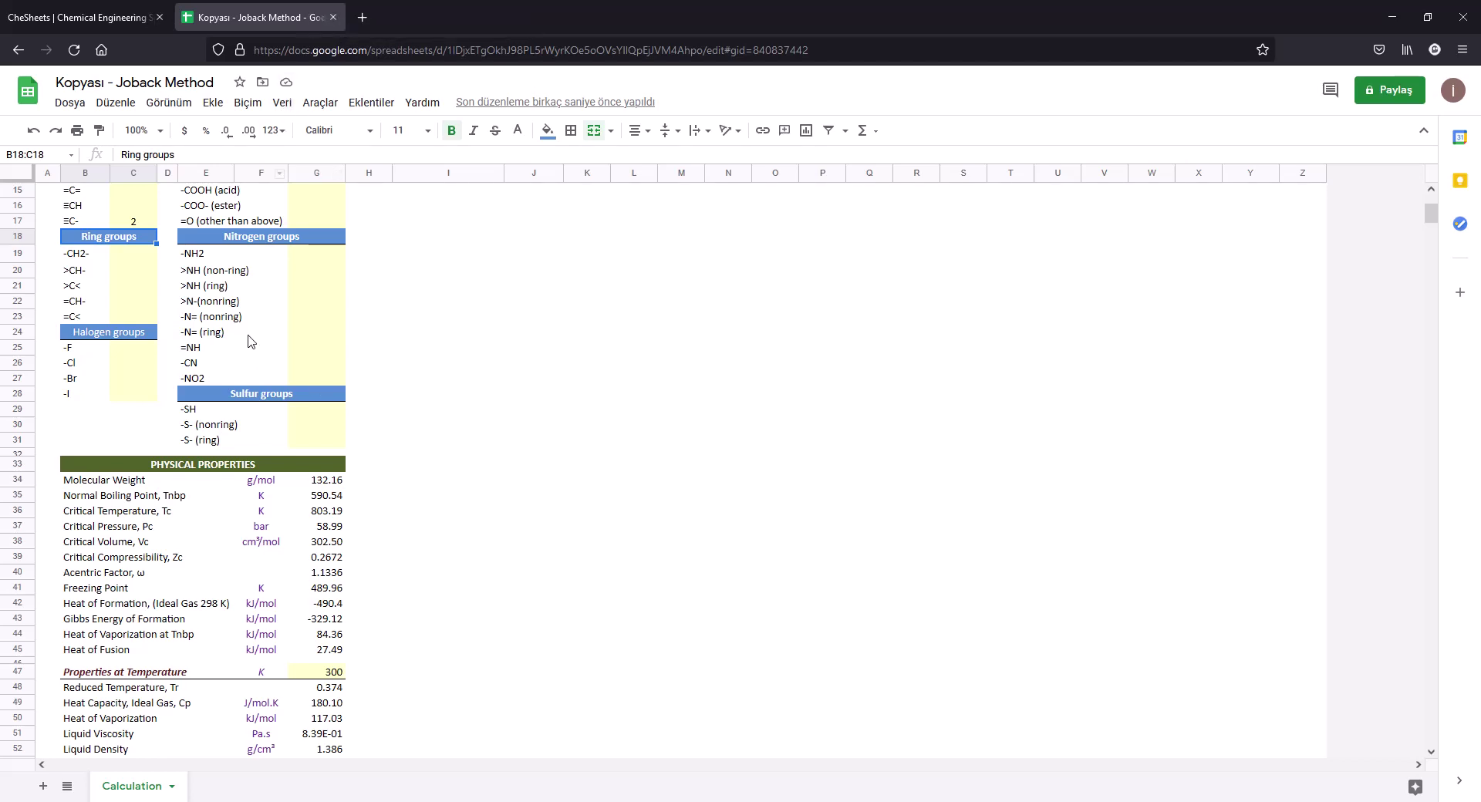
scroll(251, 344, "up", 5)
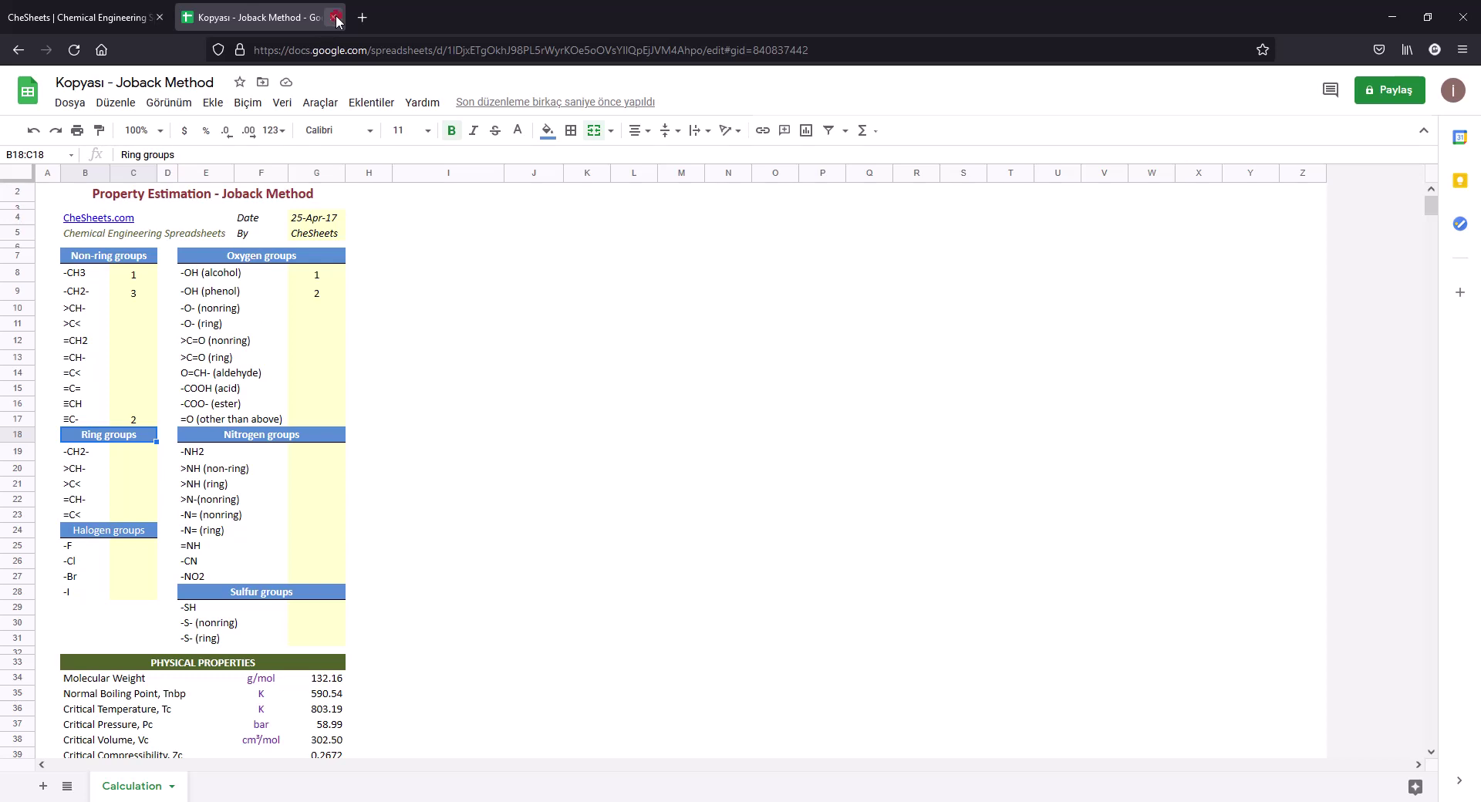
left_click(332, 19)
scroll(505, 443, "down", 3)
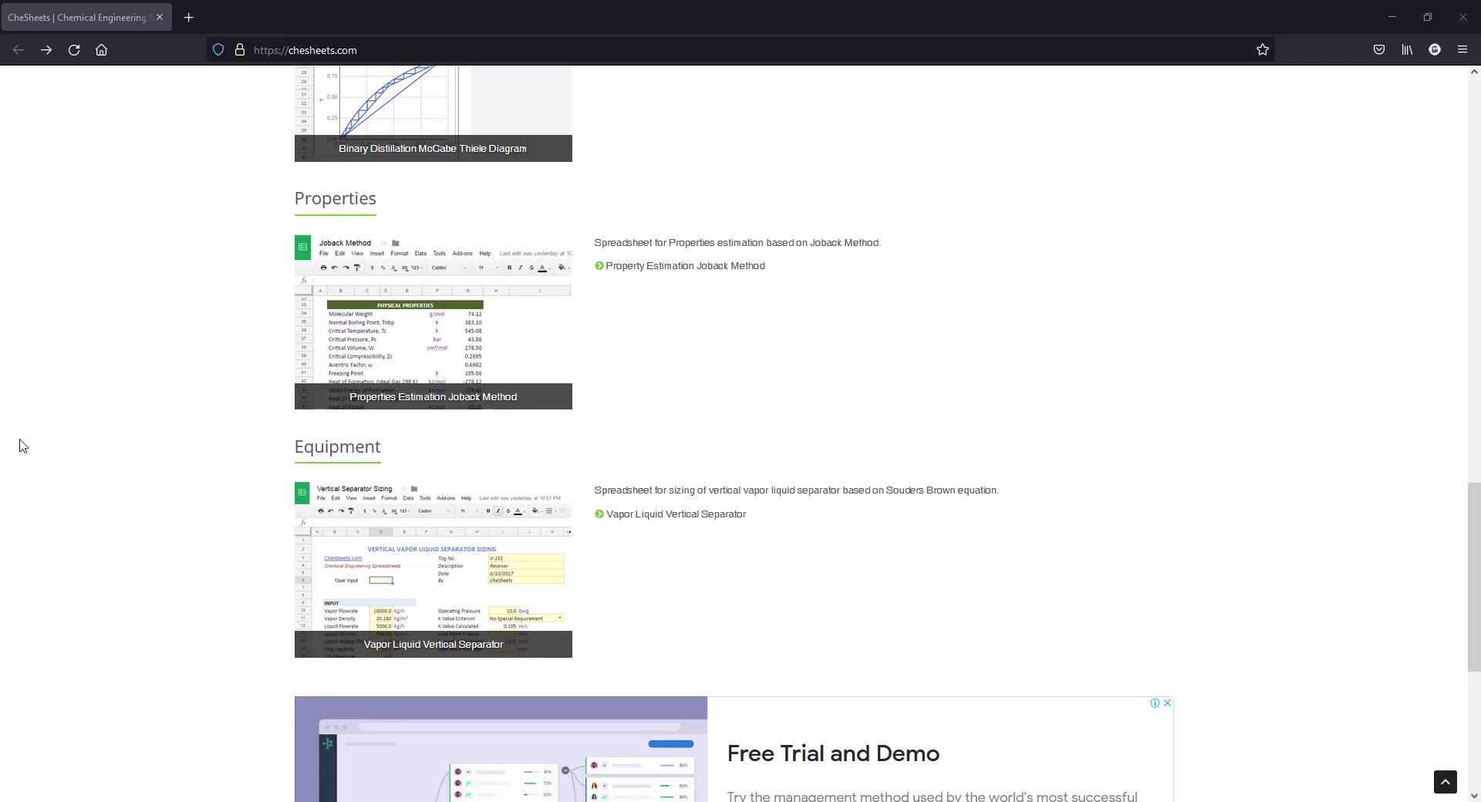
scroll(539, 507, "down", 2)
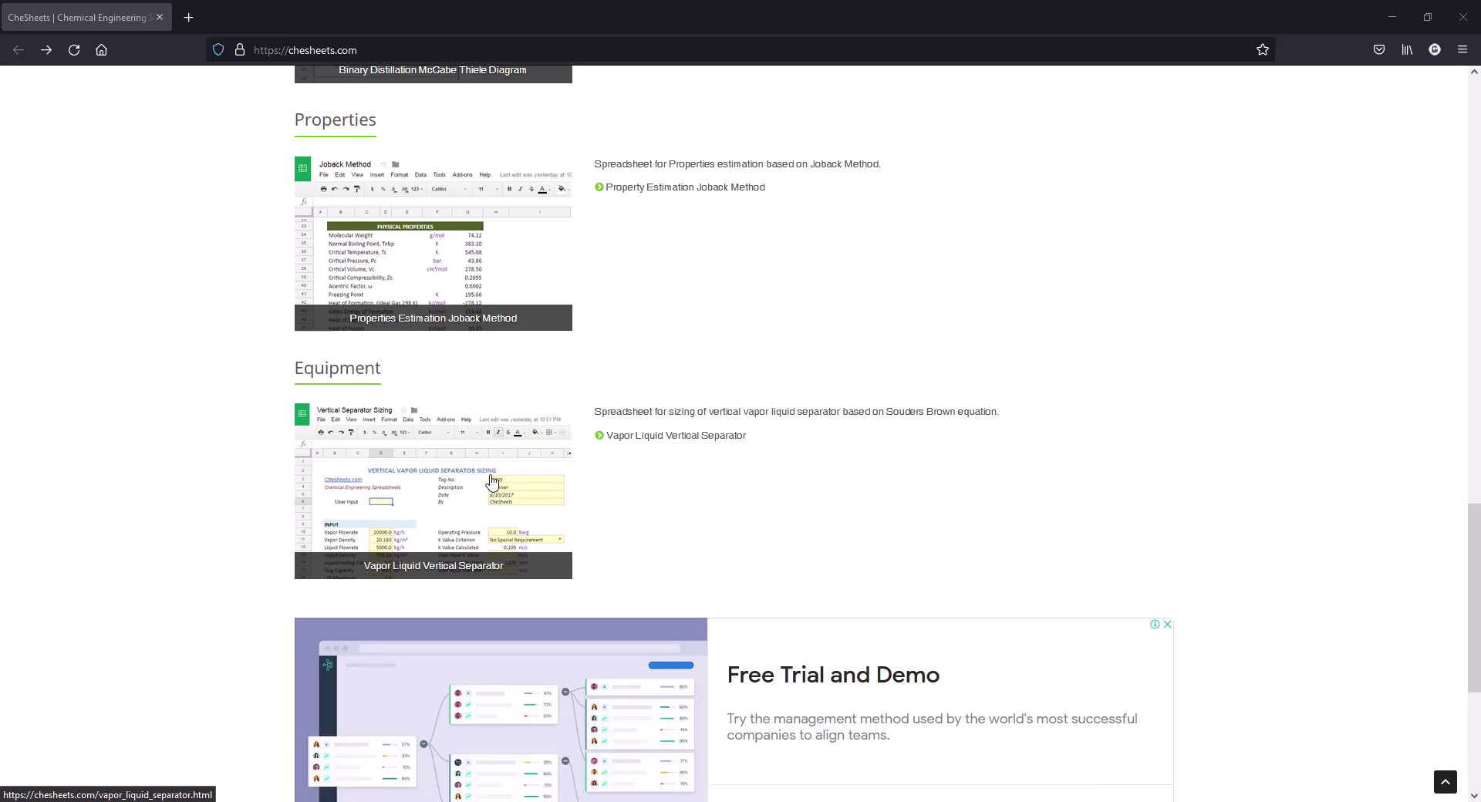
scroll(443, 485, "down", 5)
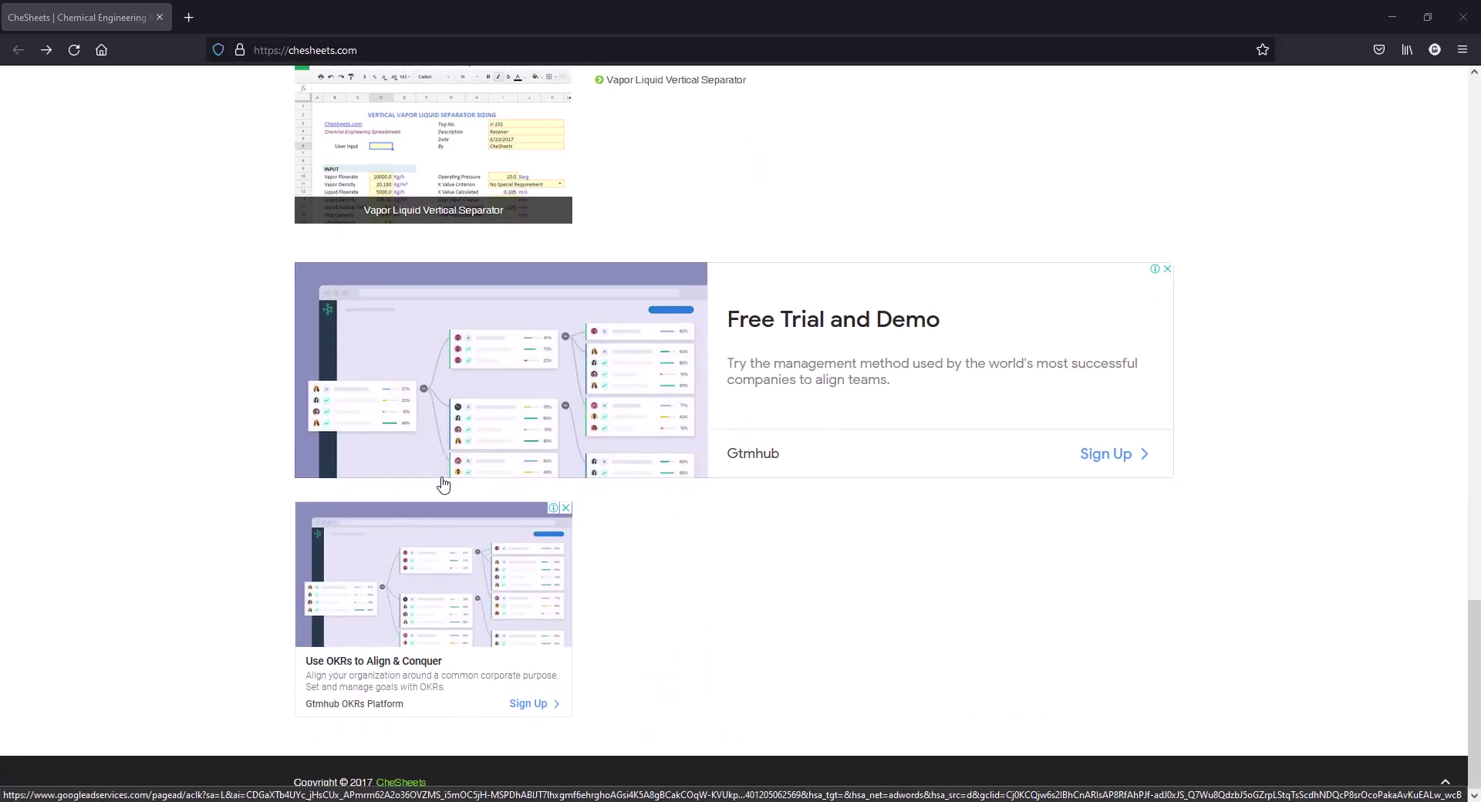
scroll(443, 485, "up", 5)
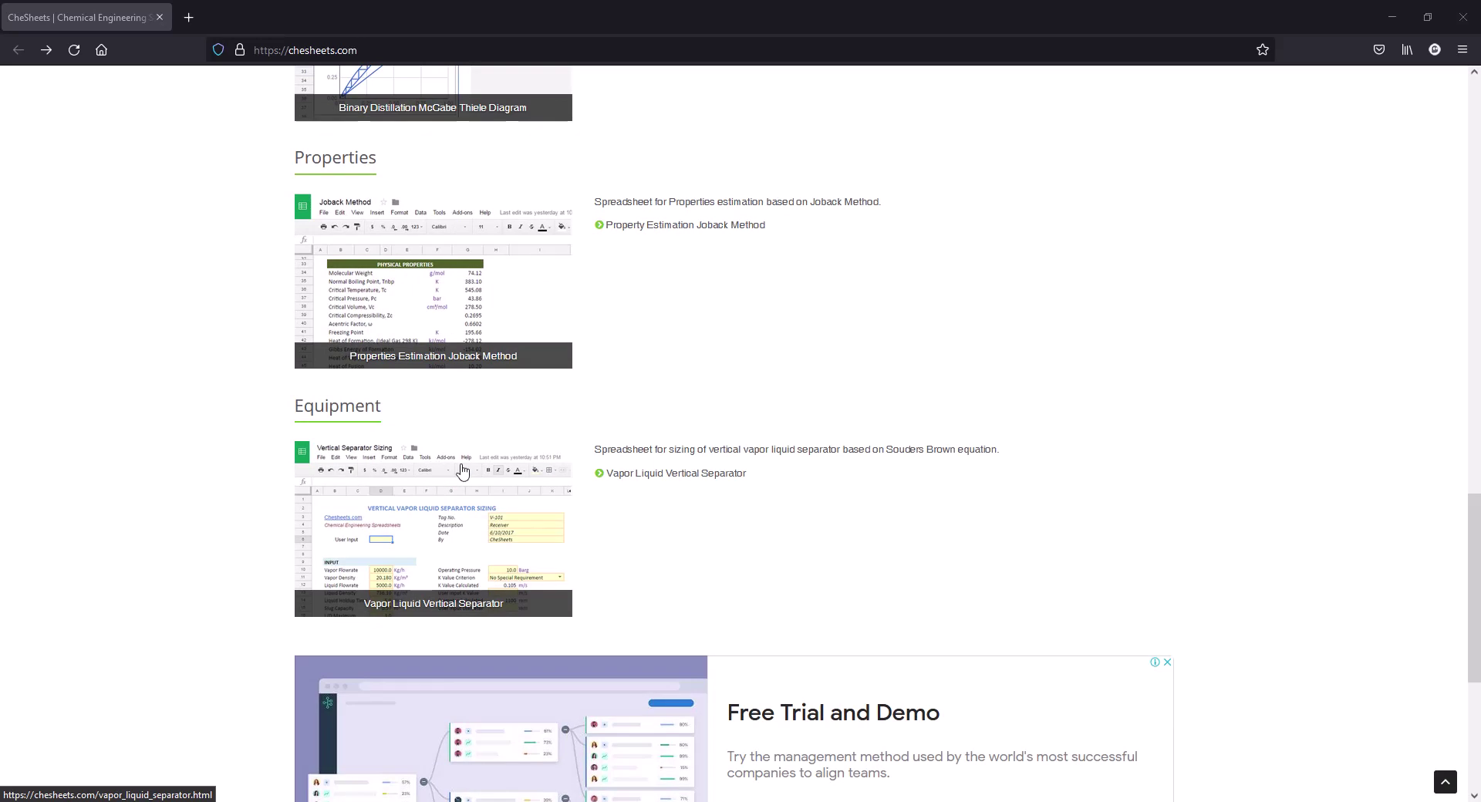
scroll(463, 468, "up", 2)
scroll(462, 469, "up", 5)
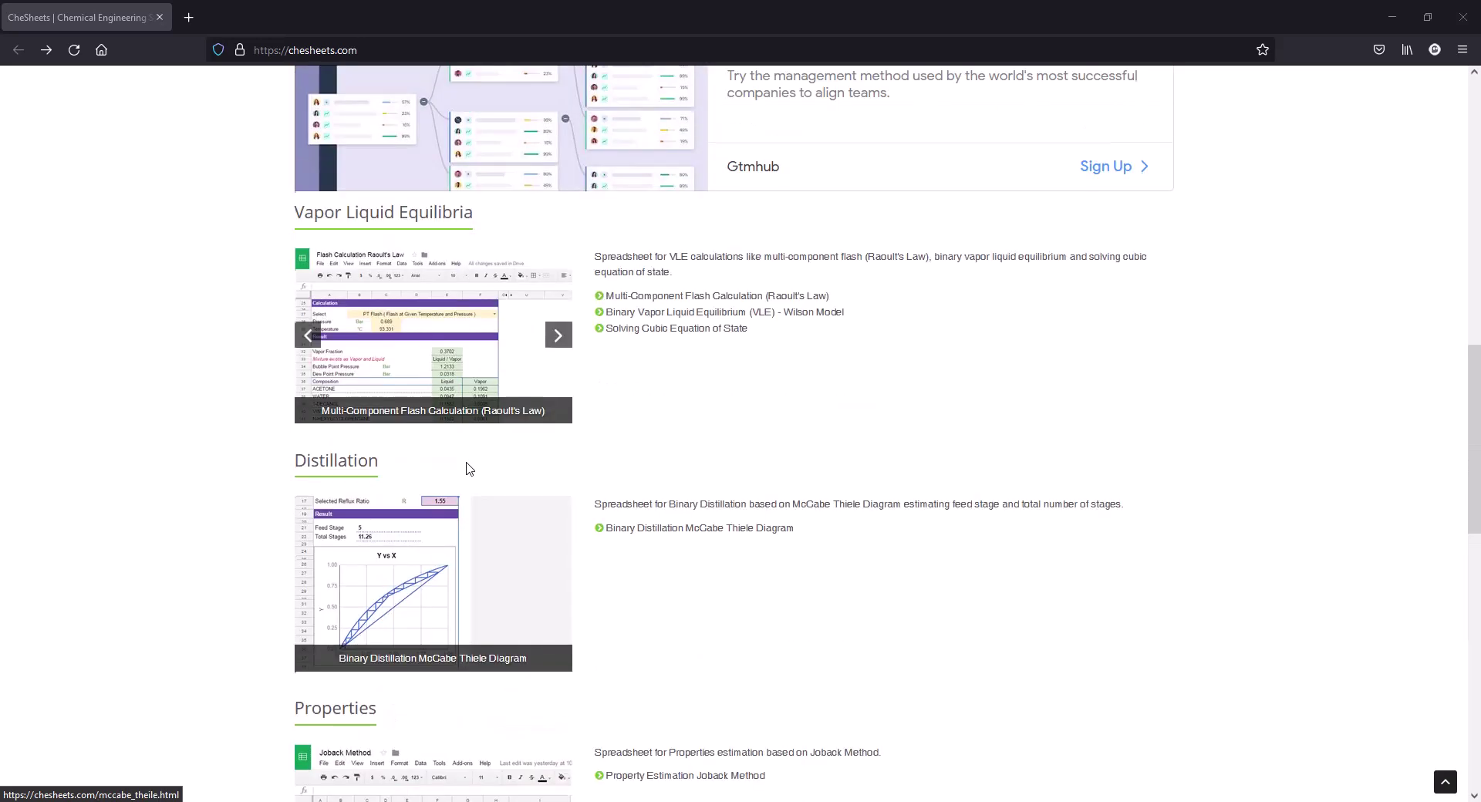
scroll(463, 469, "up", 2)
scroll(463, 467, "up", 5)
scroll(467, 465, "up", 3)
scroll(469, 463, "up", 3)
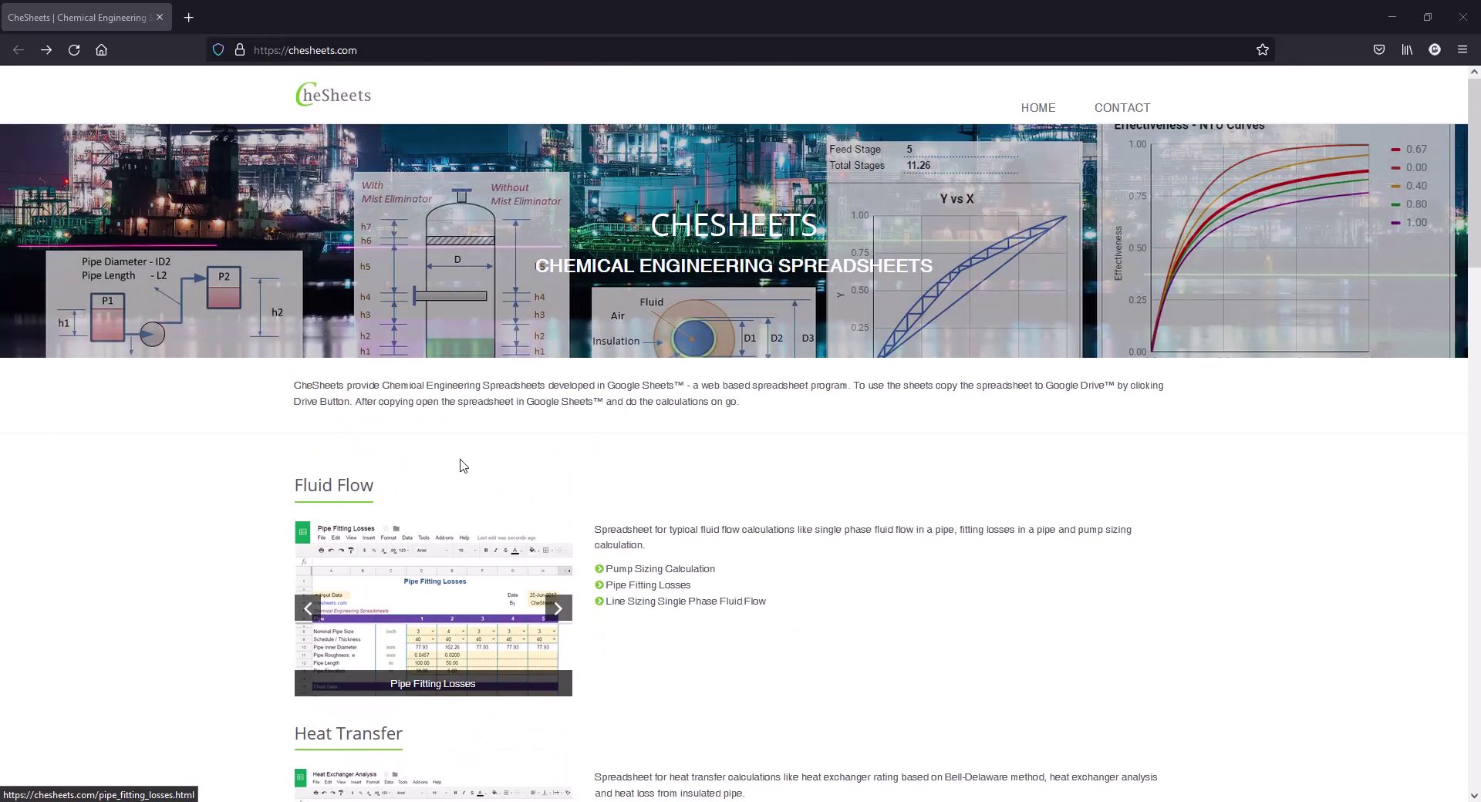